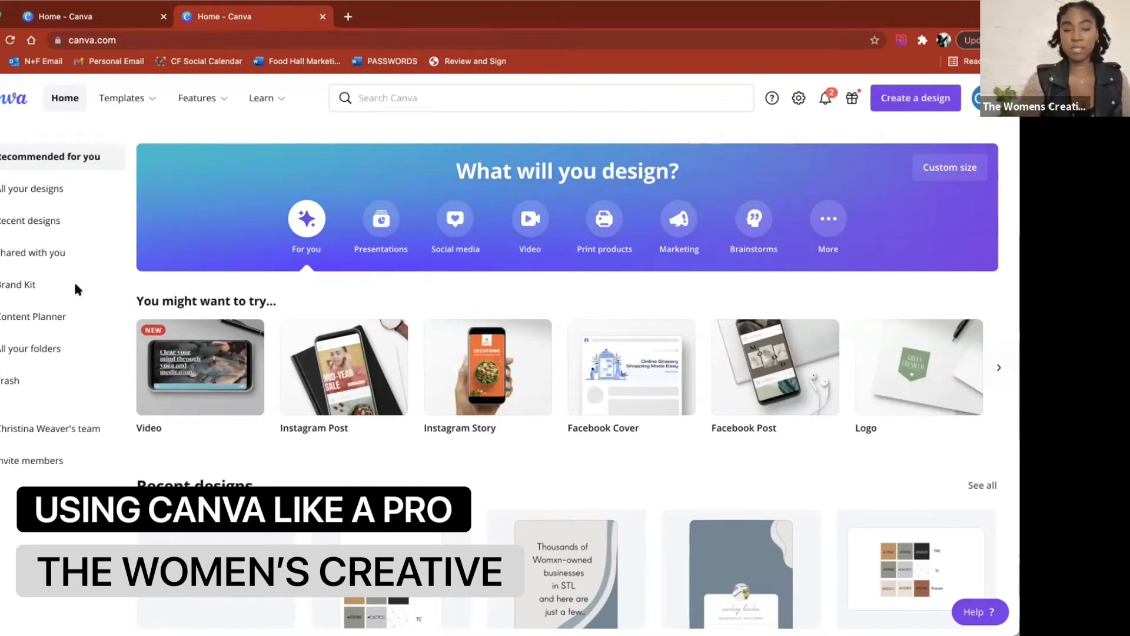
Step: Open the Brand Kit and review its logos, colour palettes and fonts
click(16, 288)
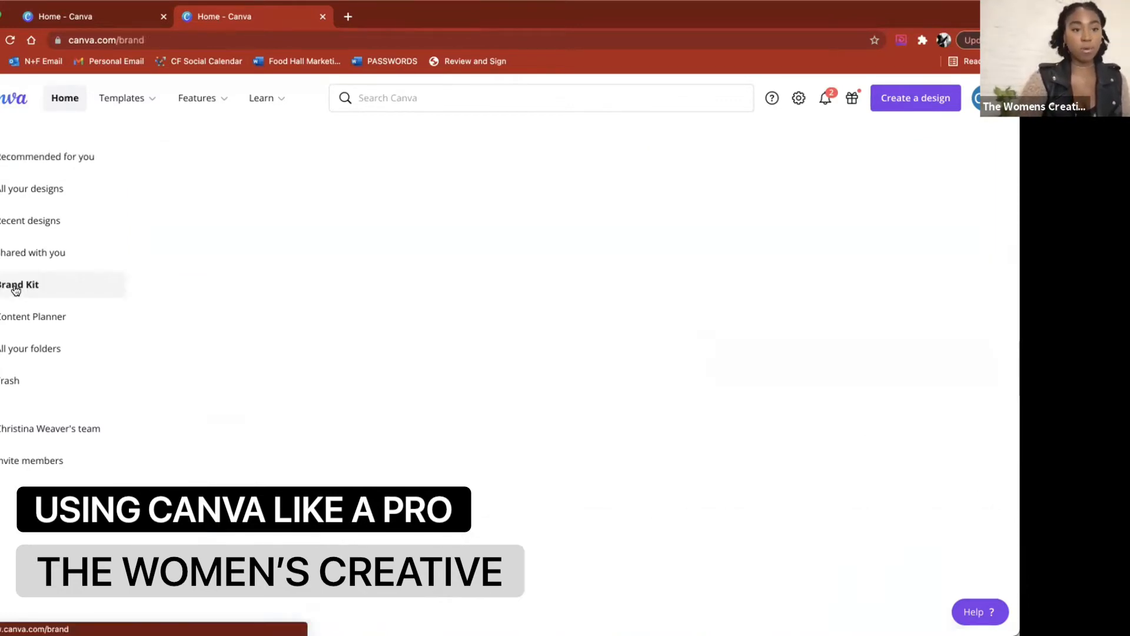
scroll(350, 457, down, 2)
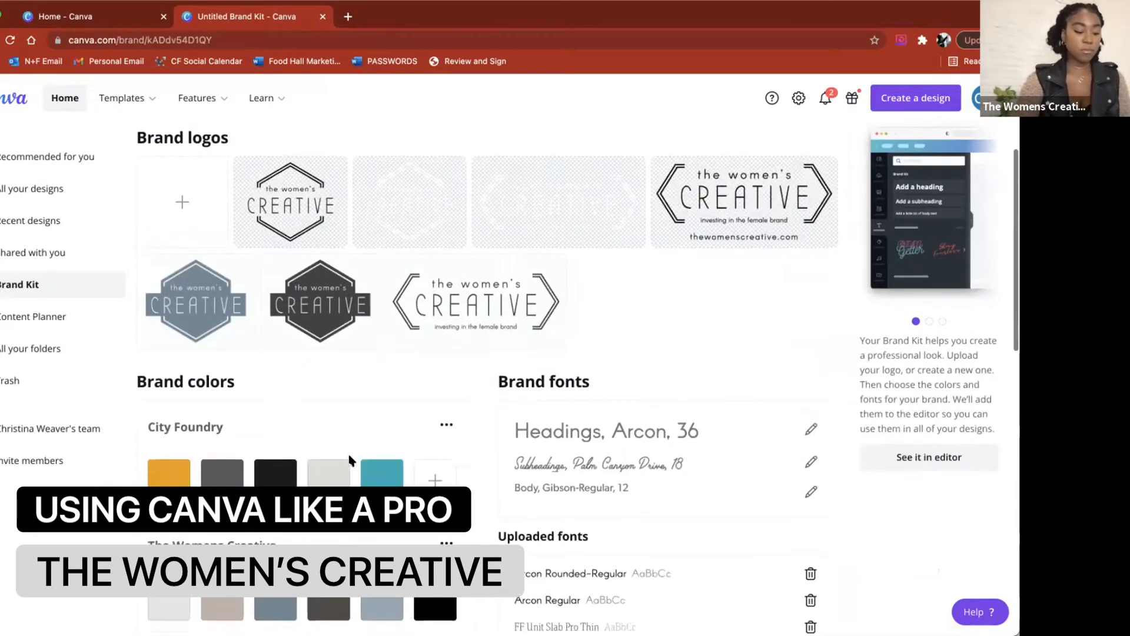
scroll(349, 458, down, 2)
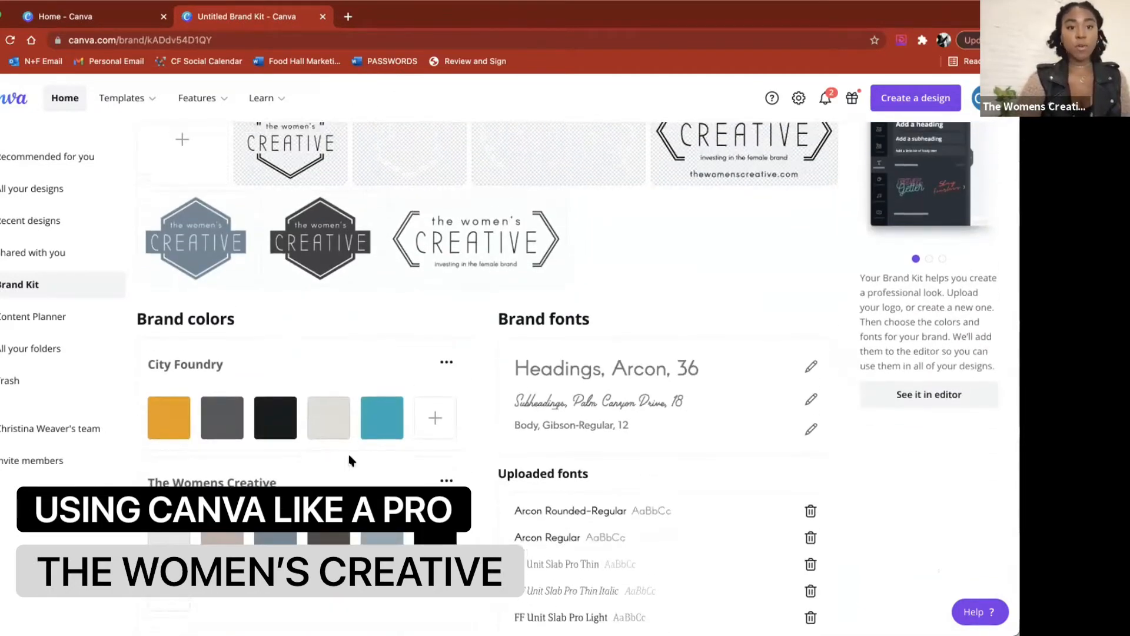
scroll(349, 458, up, 3)
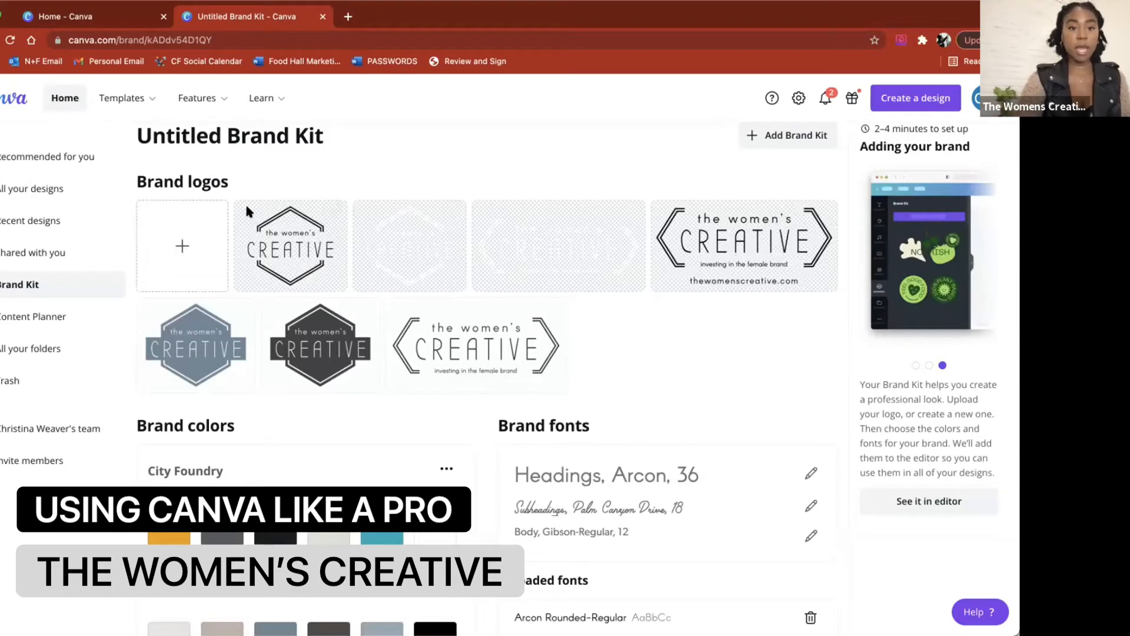
scroll(275, 379, down, 3)
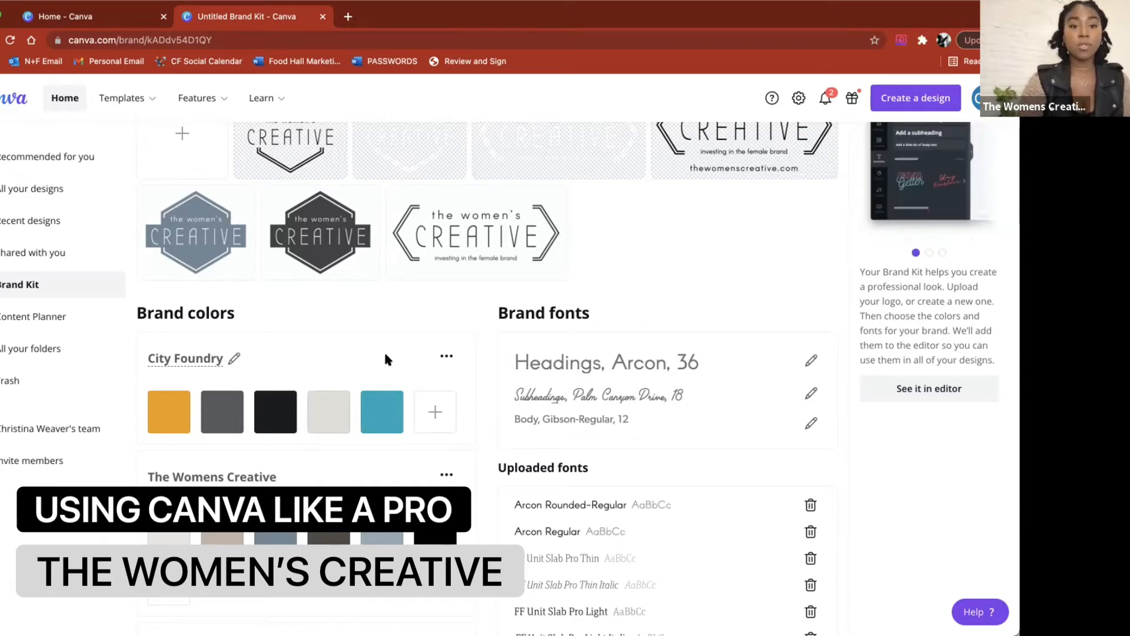
Step: Add a dark red colour to the City Foundry brand colour palette
click(432, 411)
click(532, 566)
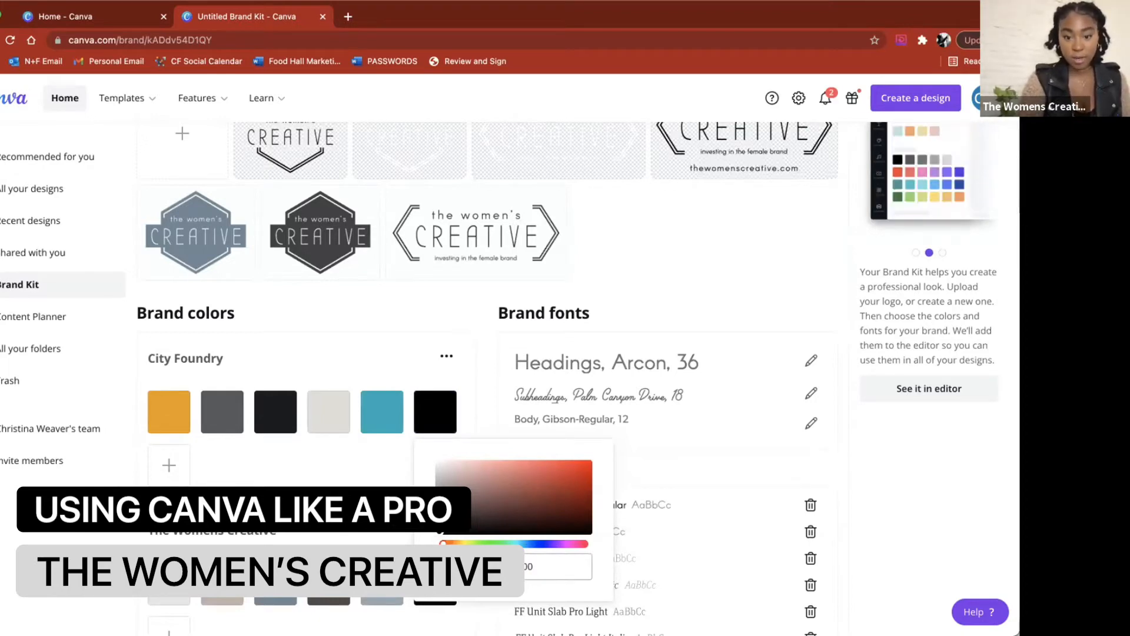
click(565, 496)
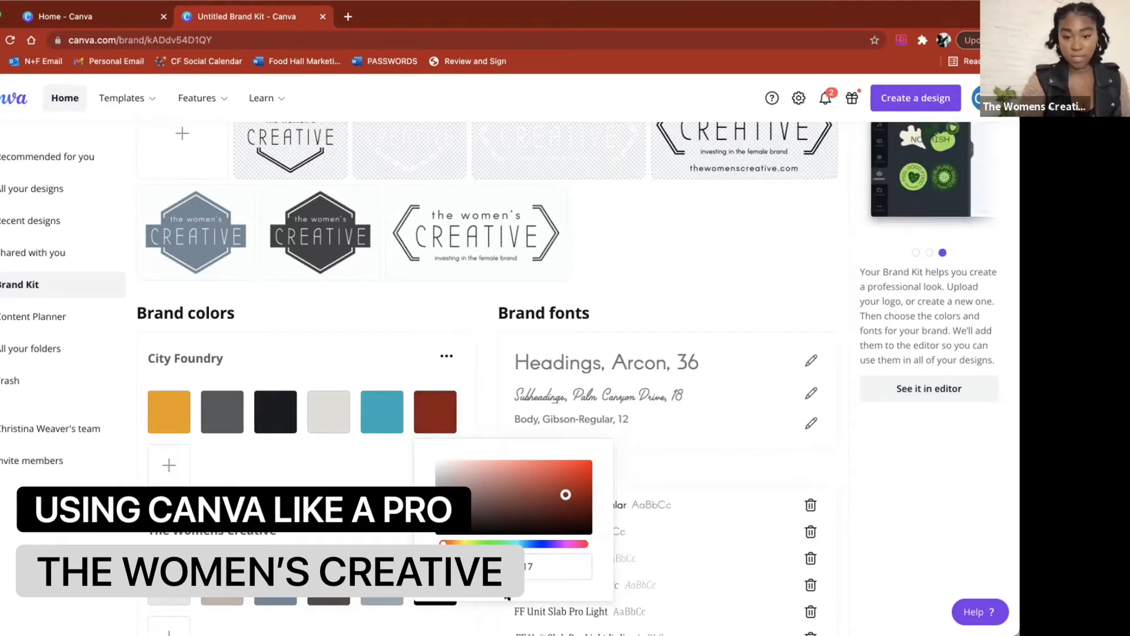
click(479, 413)
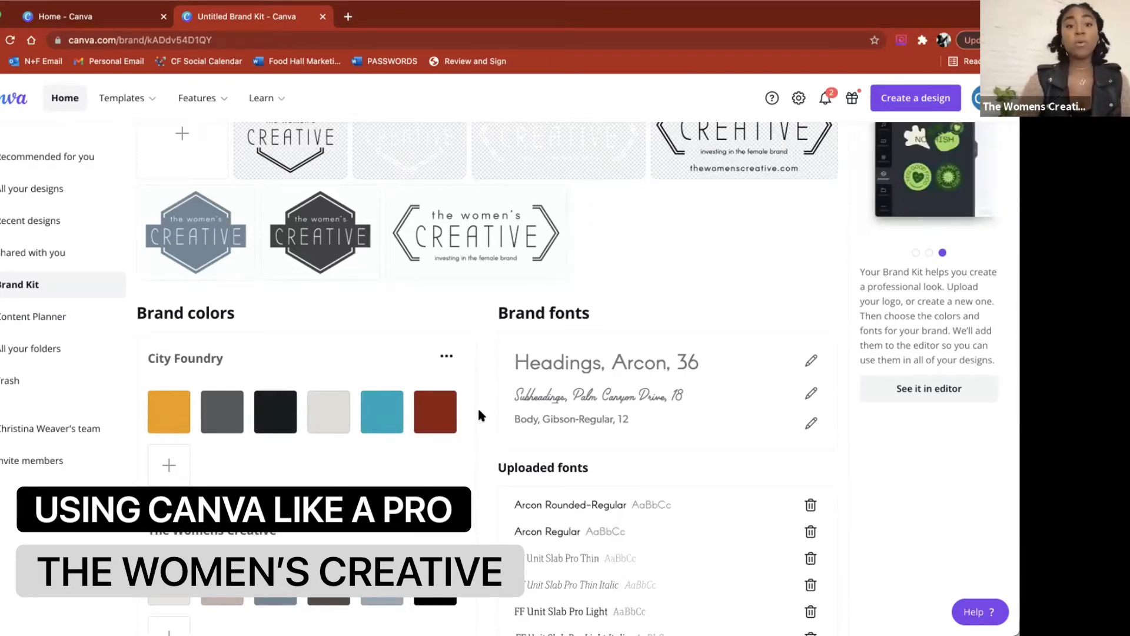
Step: Review the other brand colour palettes and the list of uploaded fonts
scroll(479, 410, down, 1)
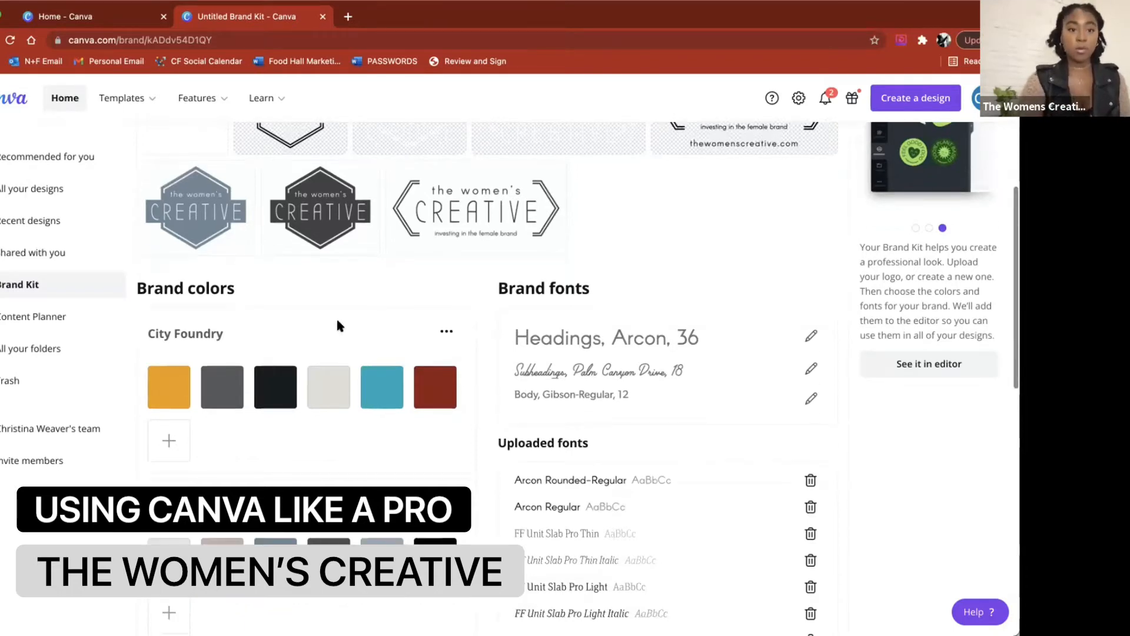
scroll(436, 471, down, 1)
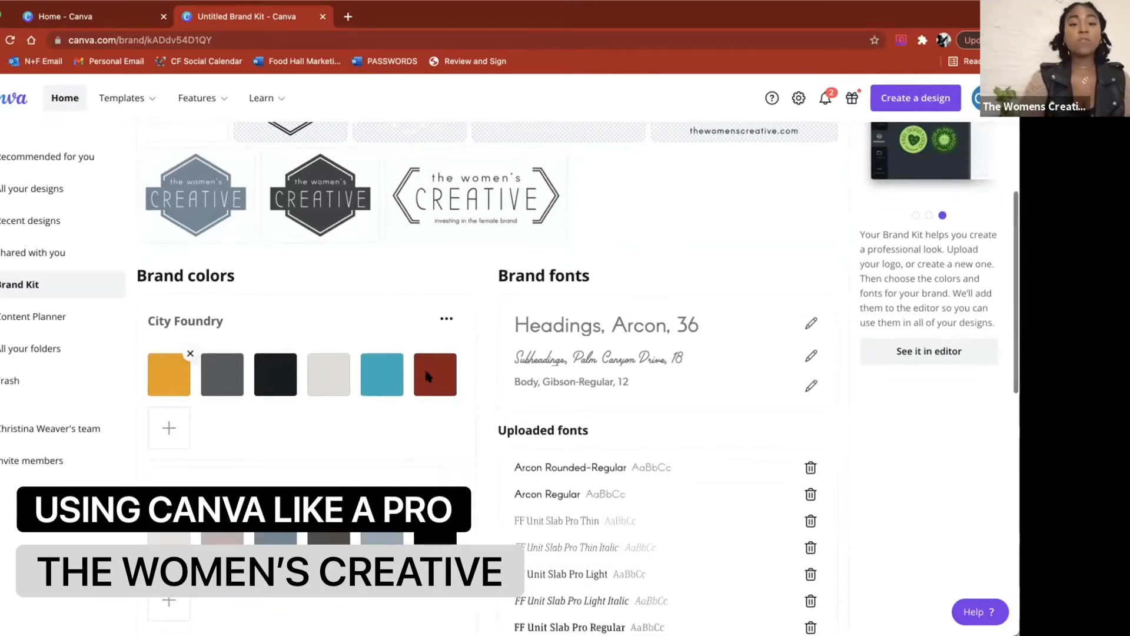
scroll(504, 440, up, 2)
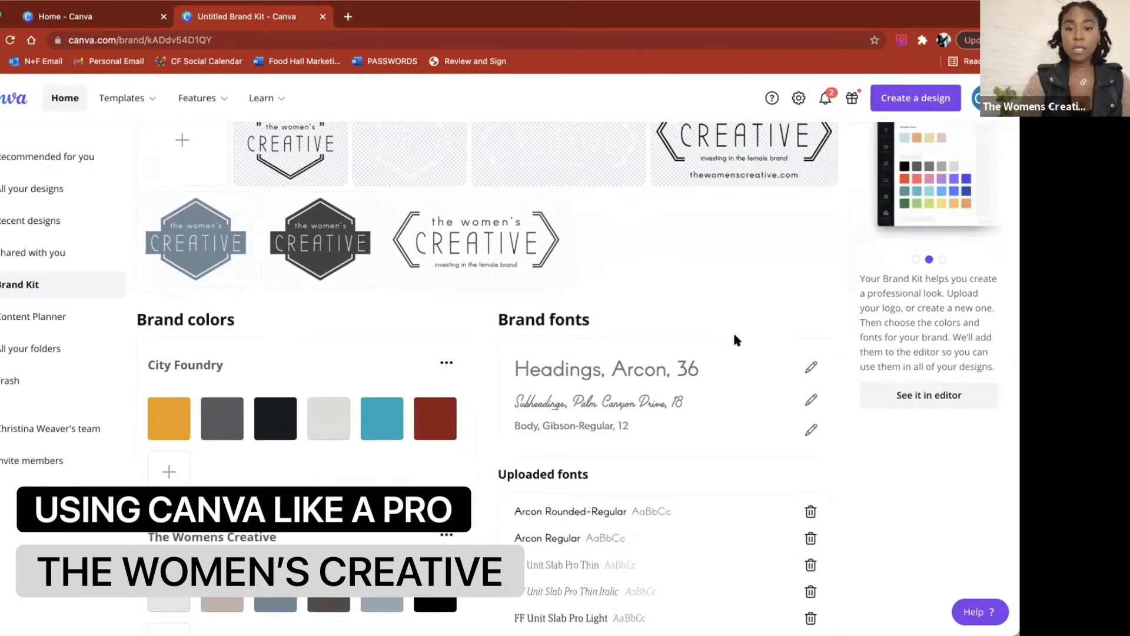
scroll(734, 336, down, 10)
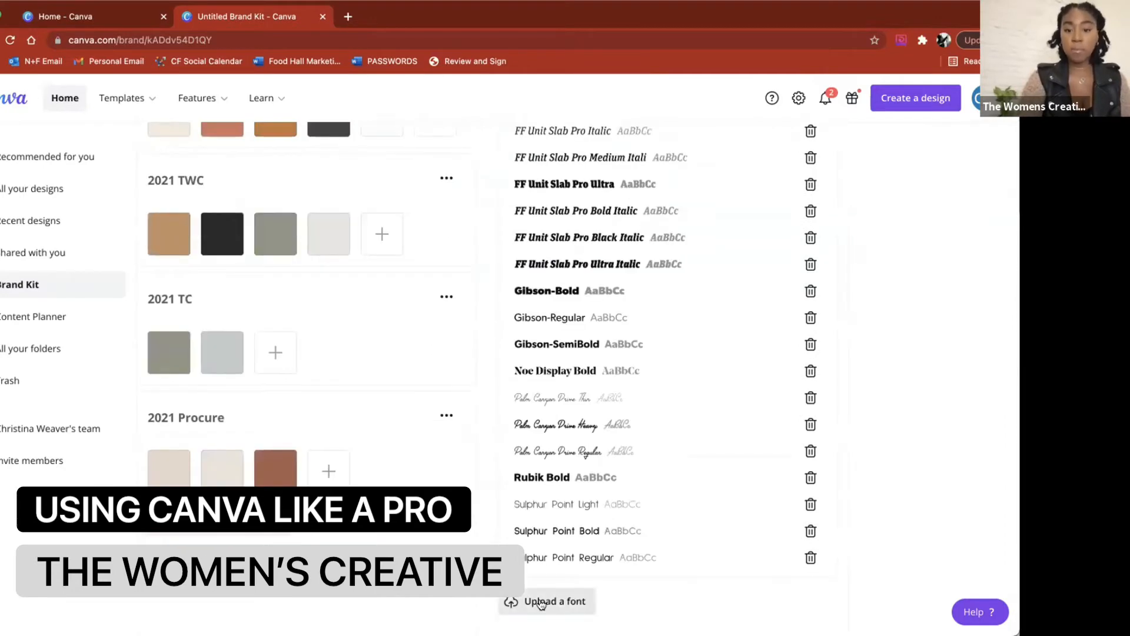
scroll(537, 589, up, 7)
scroll(537, 587, up, 2)
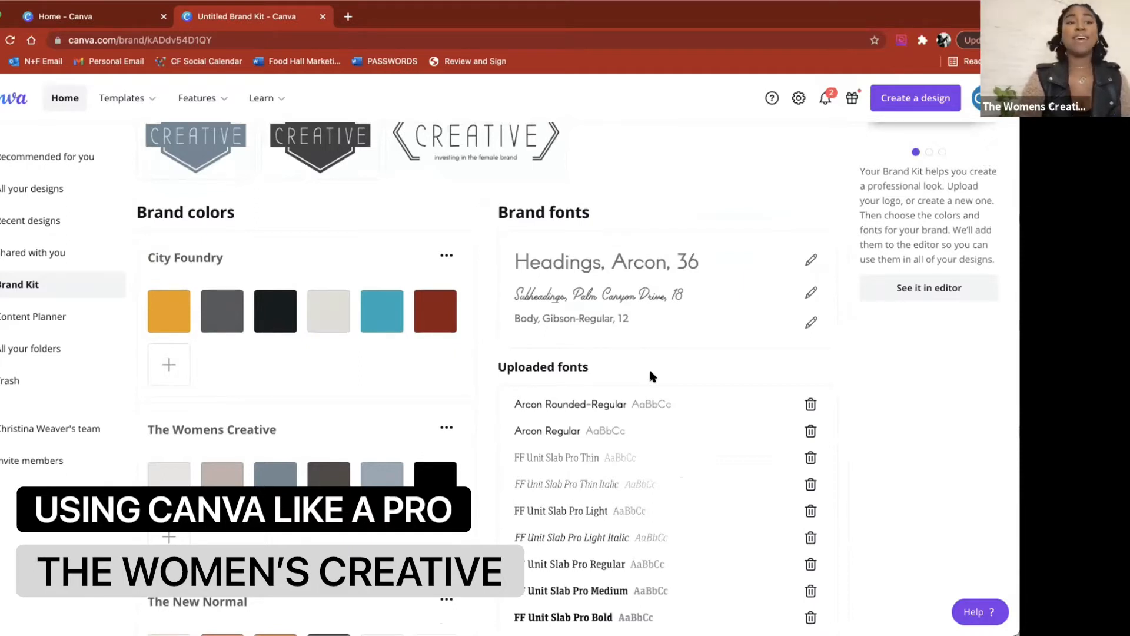
scroll(649, 371, down, 1)
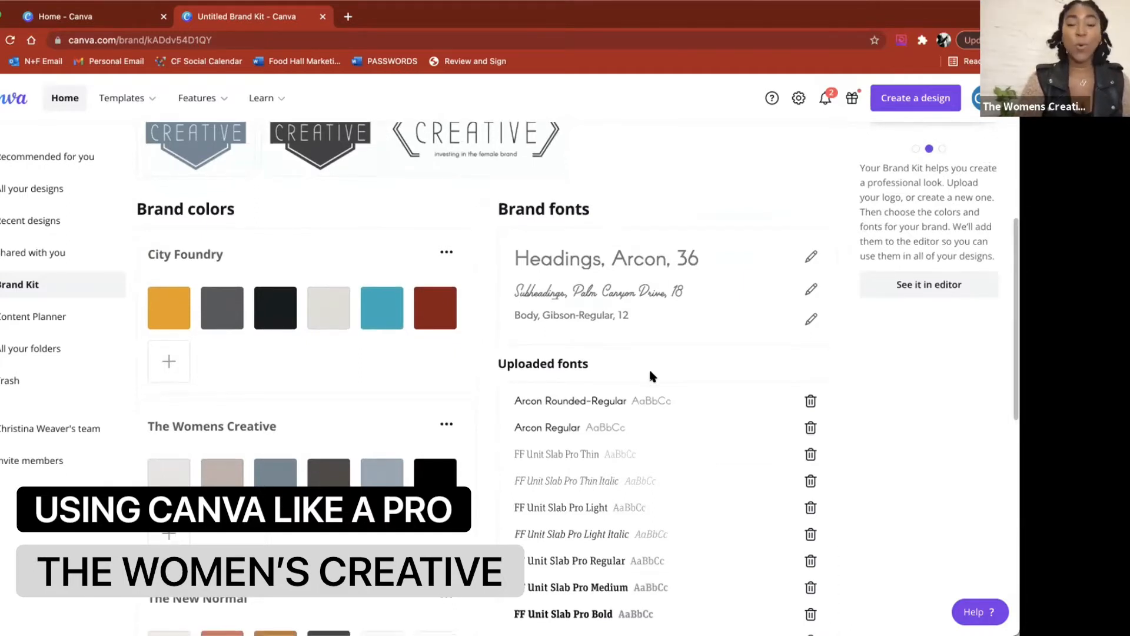
scroll(650, 372, up, 1)
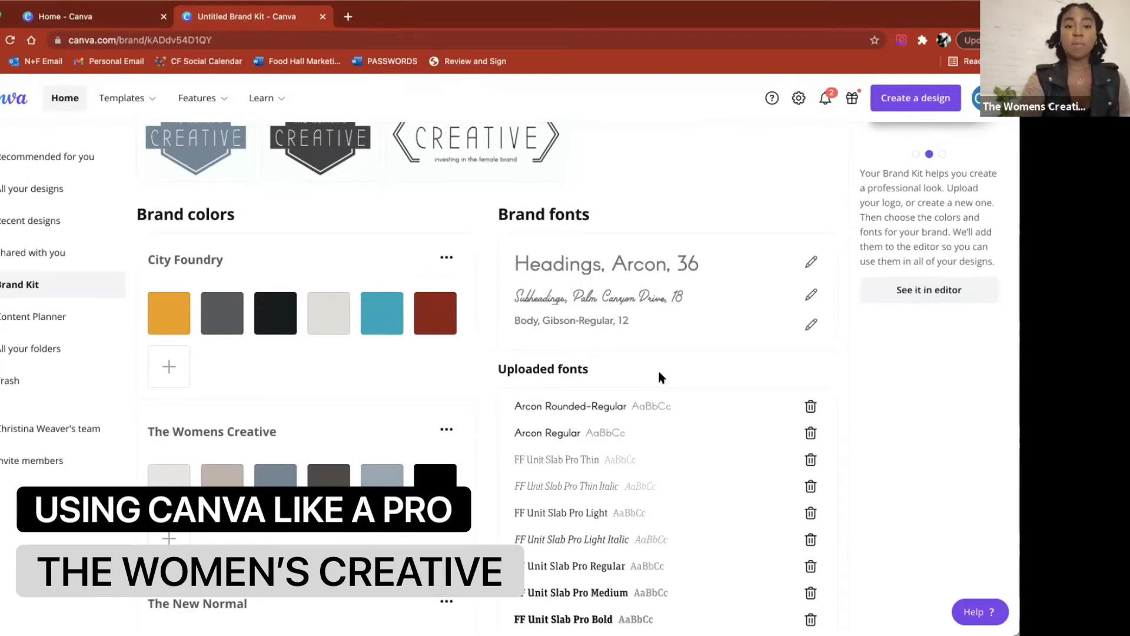
scroll(613, 365, down, 1)
scroll(613, 366, down, 2)
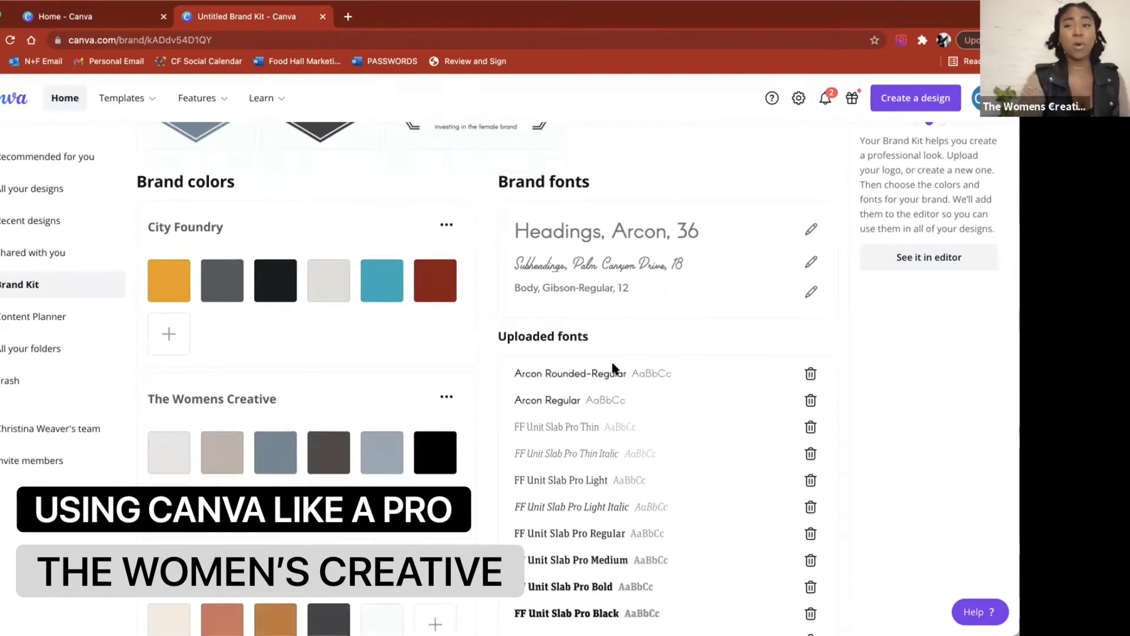
scroll(462, 347, down, 10)
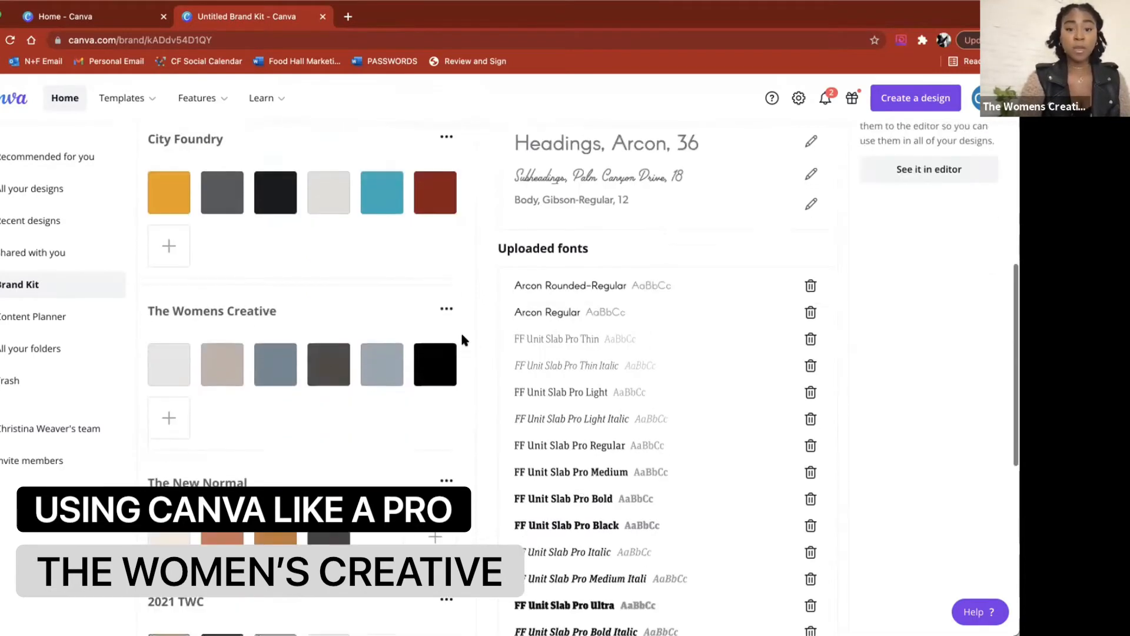
scroll(462, 340, up, 10)
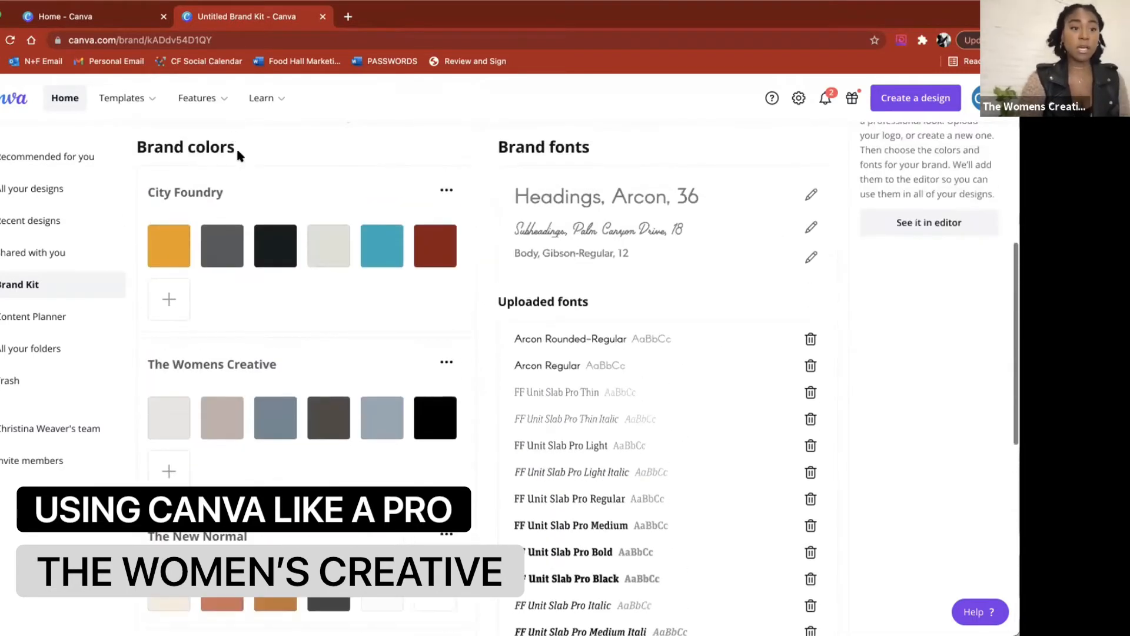
Step: Return to the home page and create a blank Instagram Post design
click(2, 104)
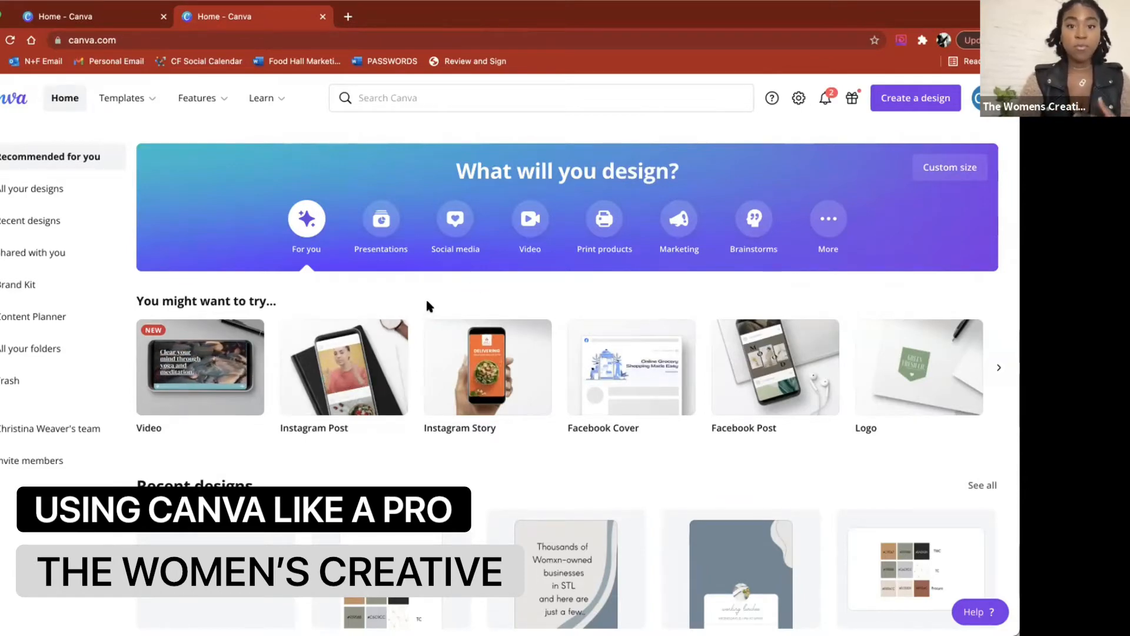
click(363, 355)
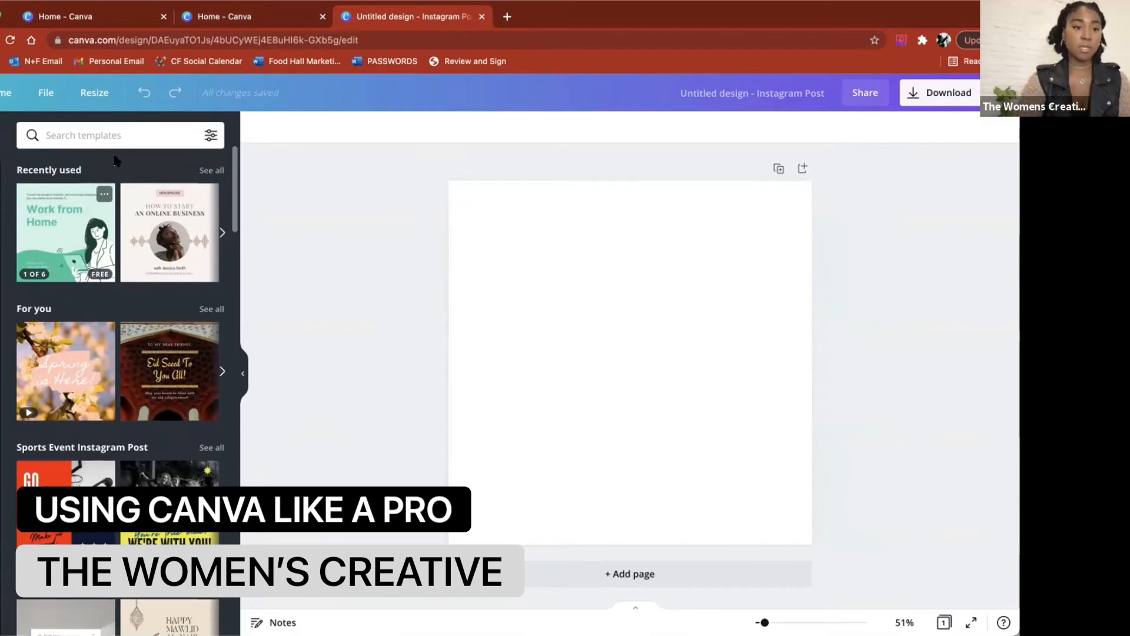
Step: Browse the template categories and show all Coronavirus Instagram Post templates
click(100, 134)
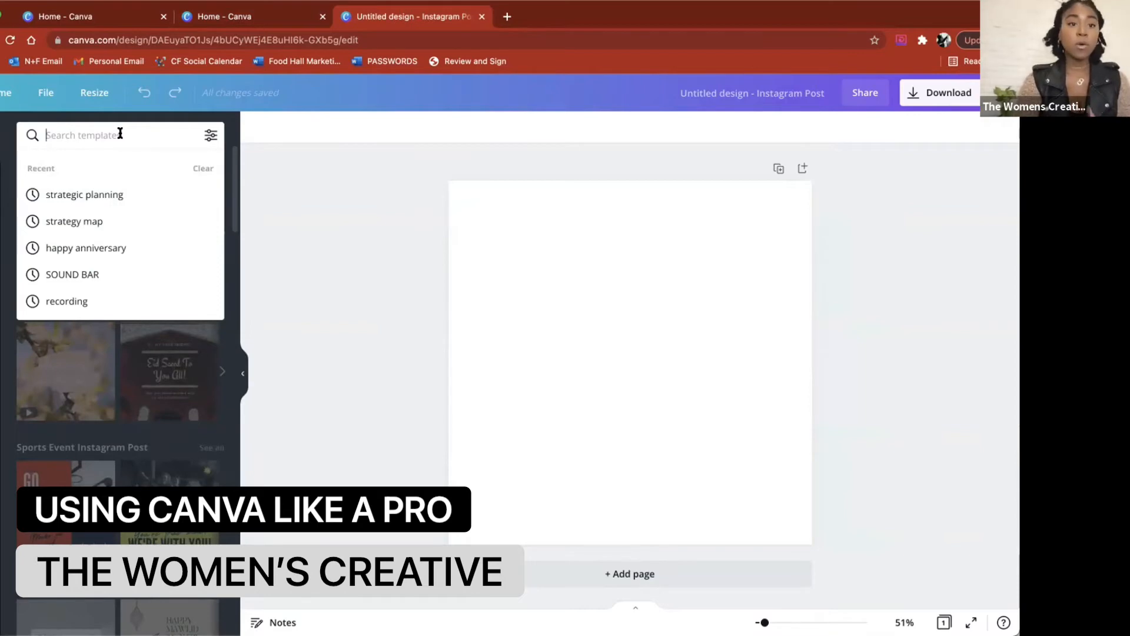
click(269, 154)
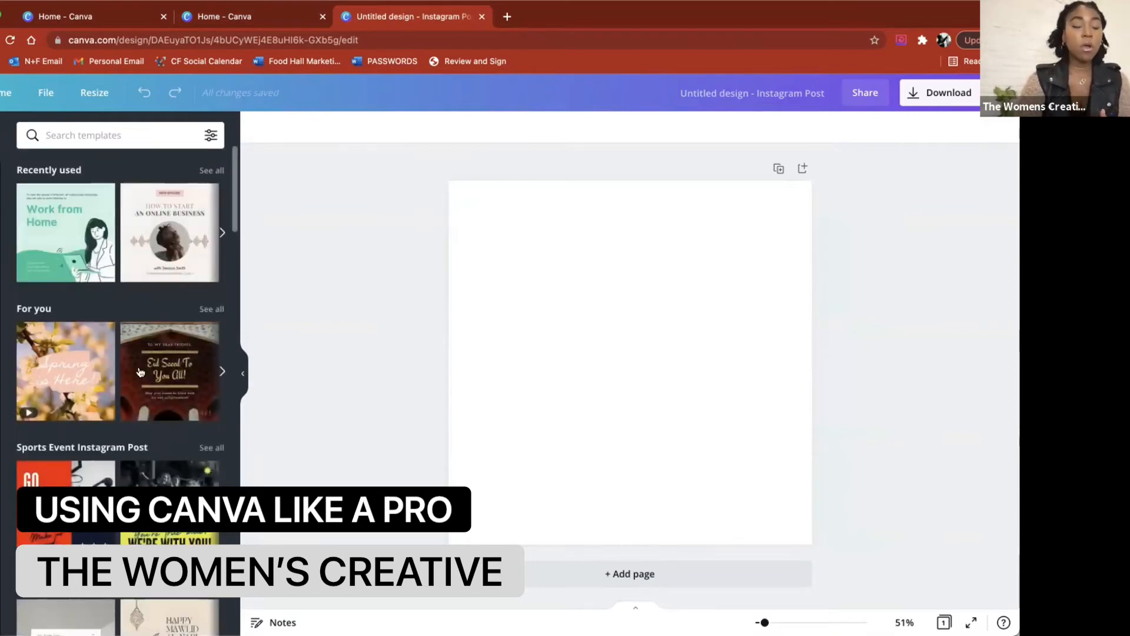
scroll(143, 372, down, 5)
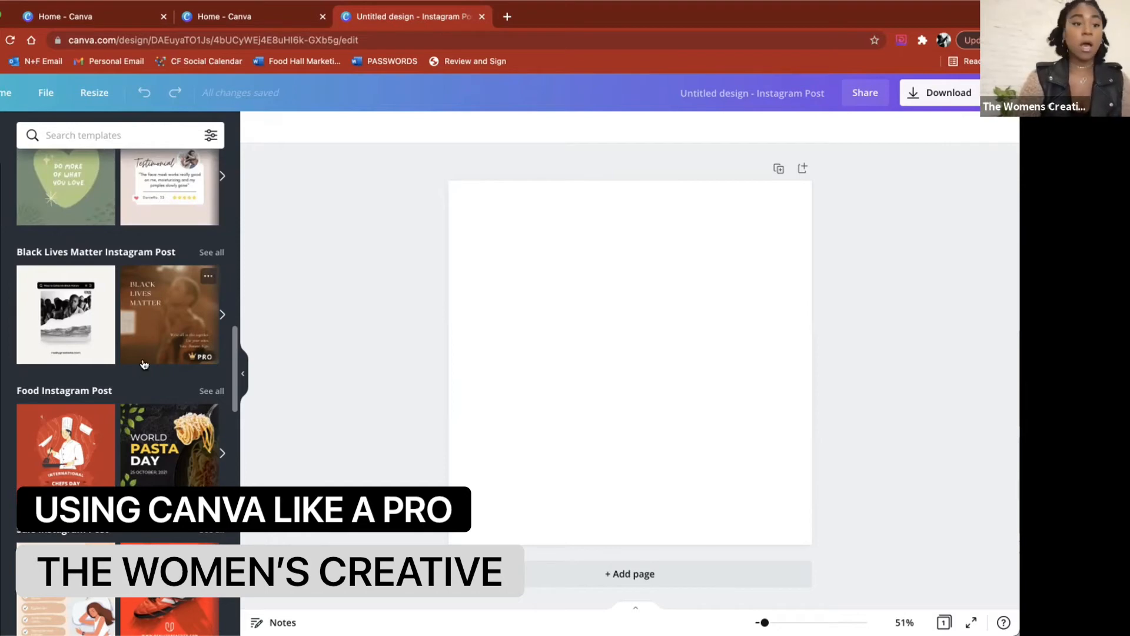
scroll(144, 365, down, 1)
scroll(144, 364, up, 4)
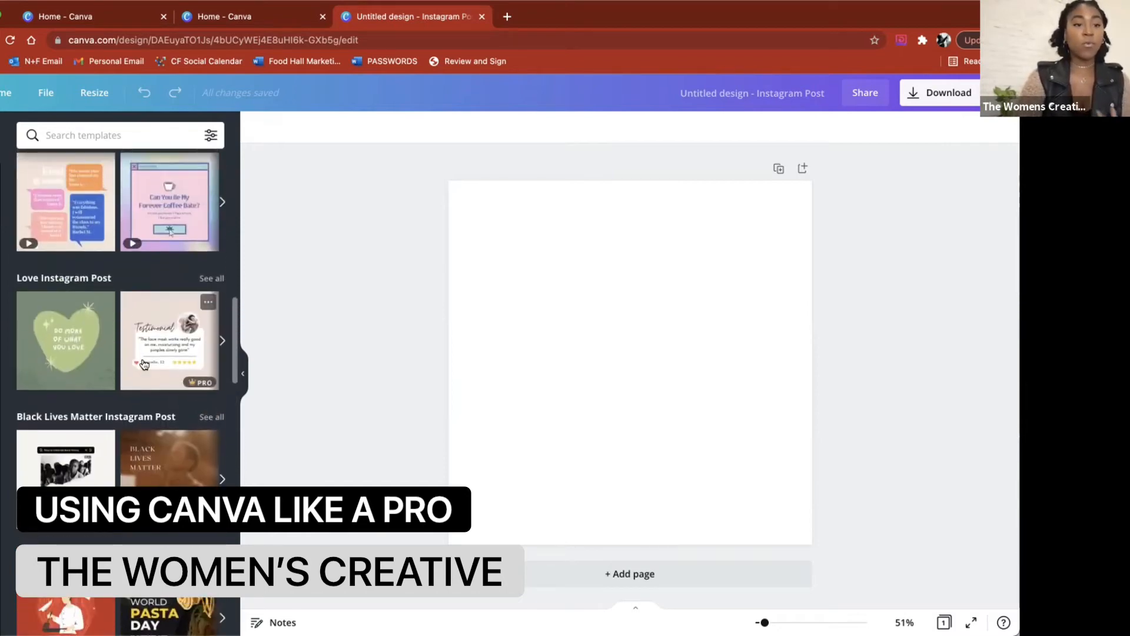
scroll(143, 364, up, 3)
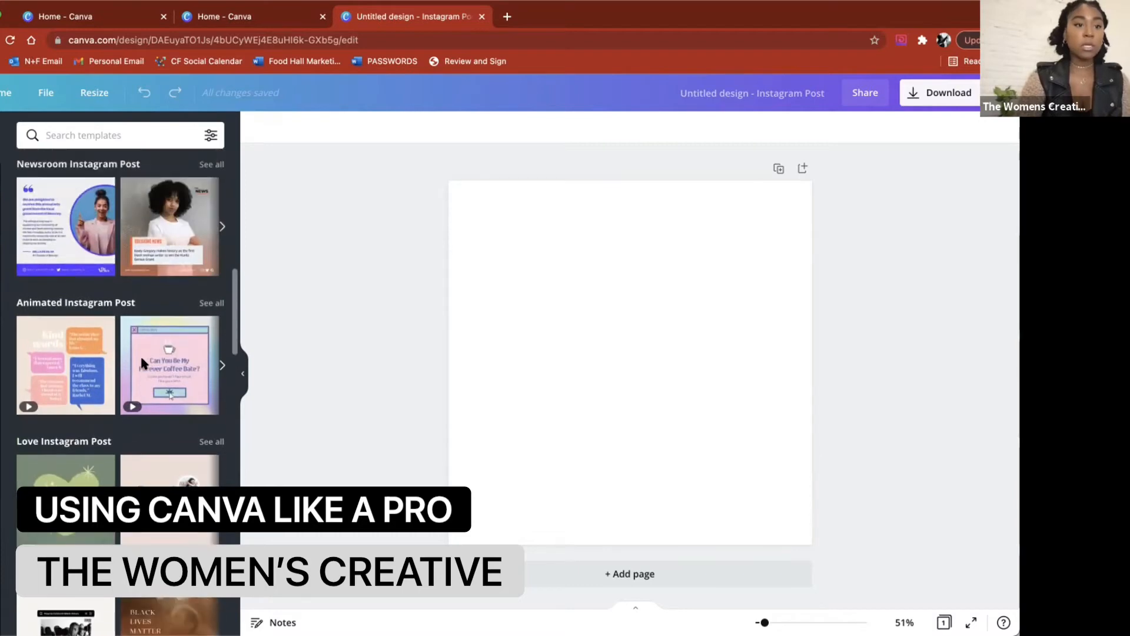
scroll(141, 362, up, 5)
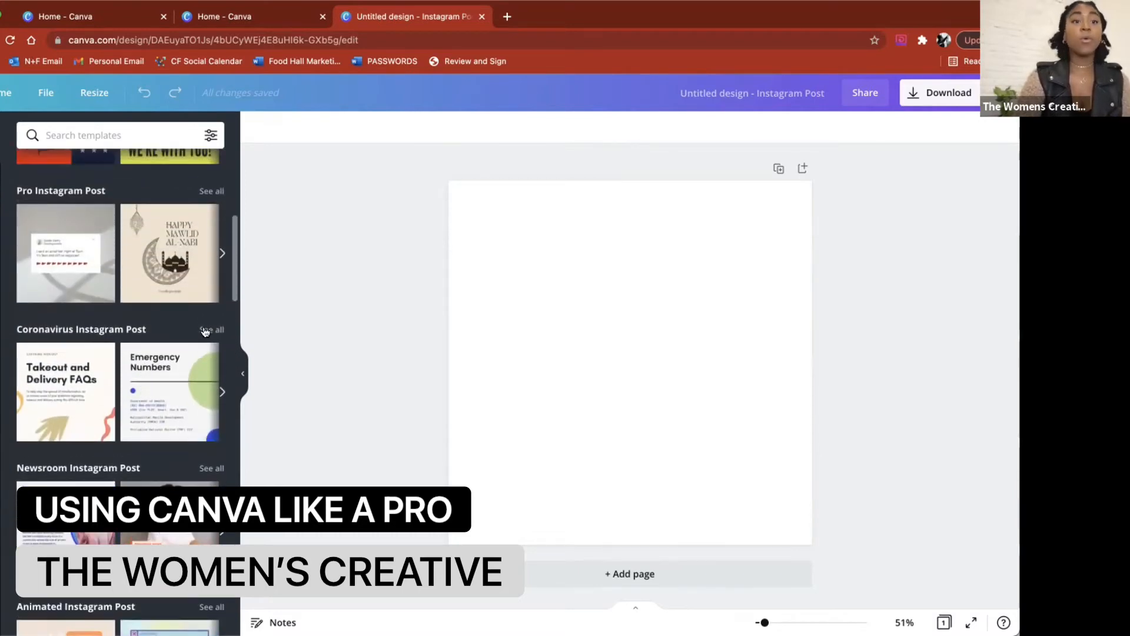
click(205, 330)
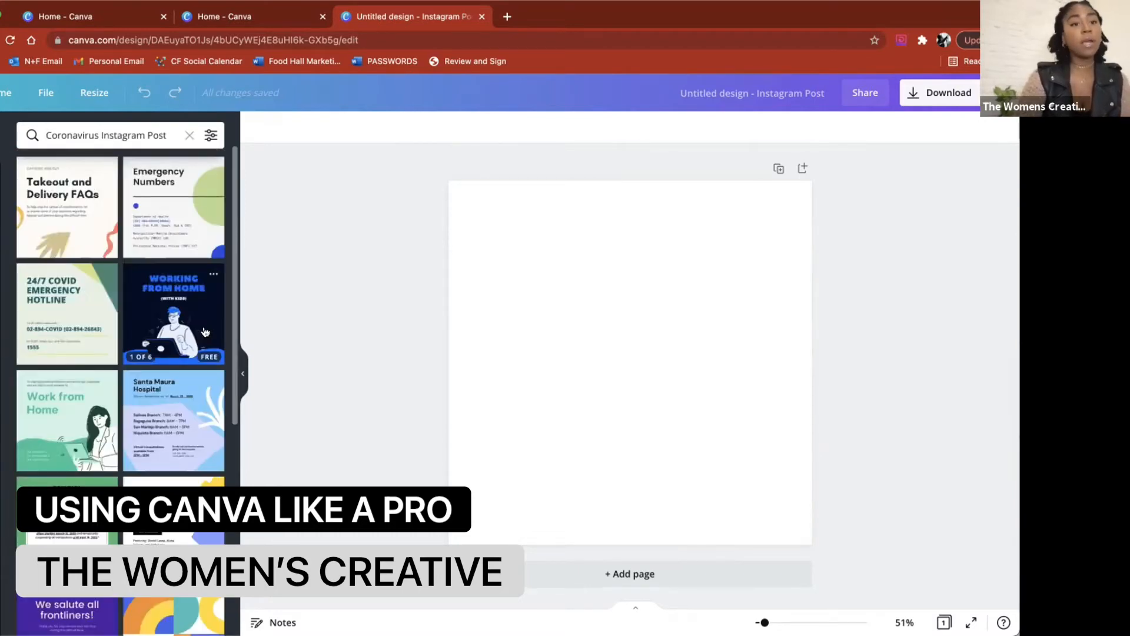
Step: Apply the Disease Prevention coronavirus template to the blank design
scroll(173, 403, down, 10)
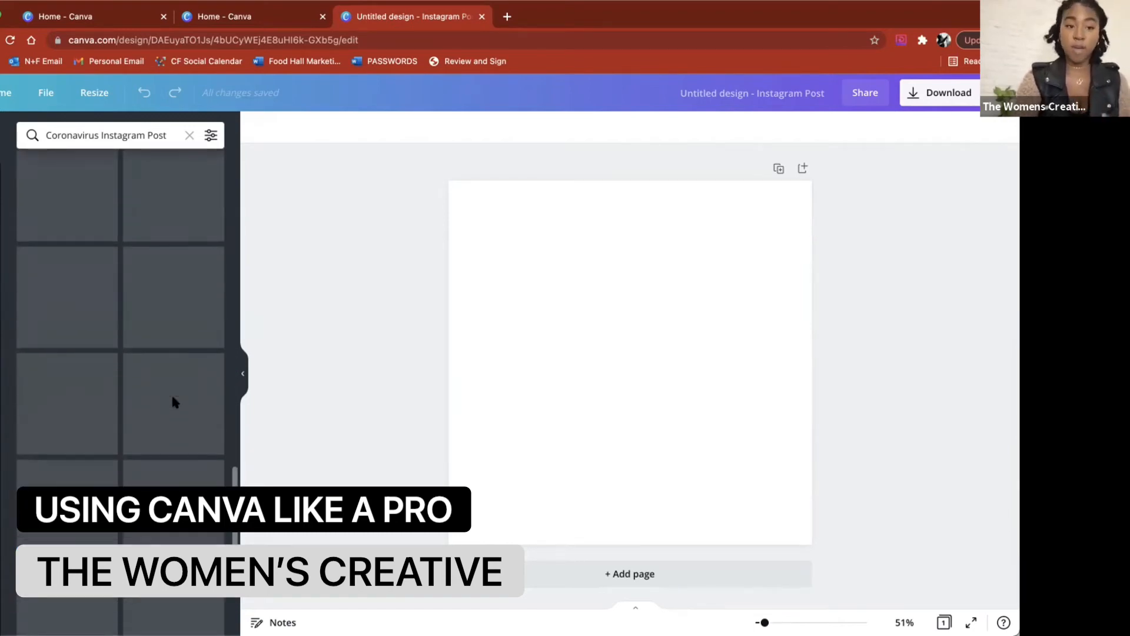
scroll(172, 402, up, 2)
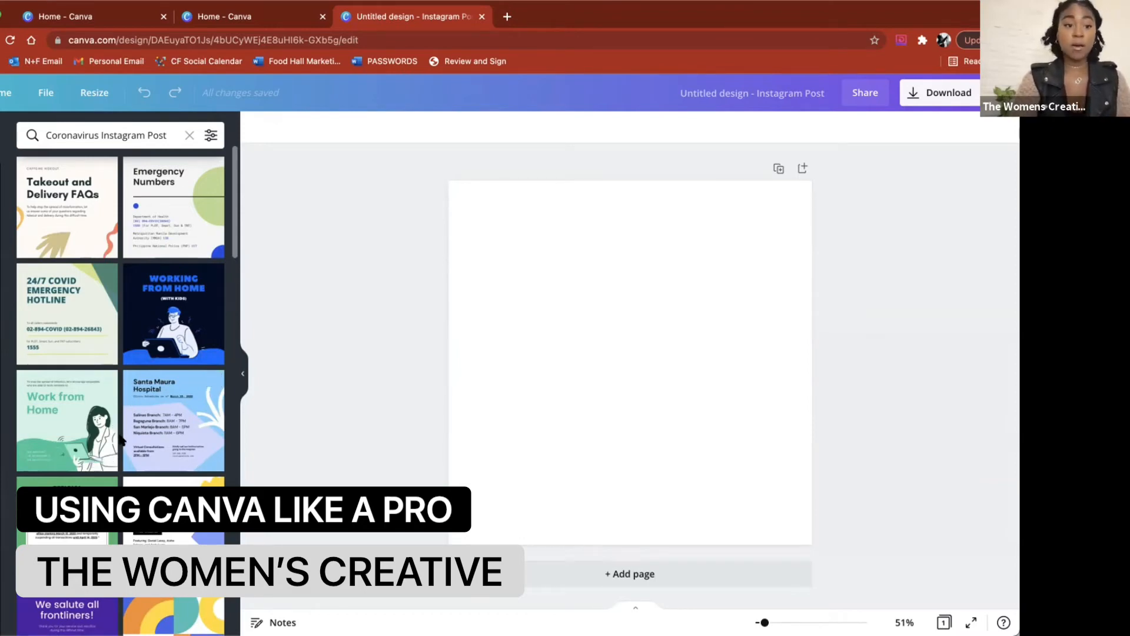
scroll(121, 438, down, 1)
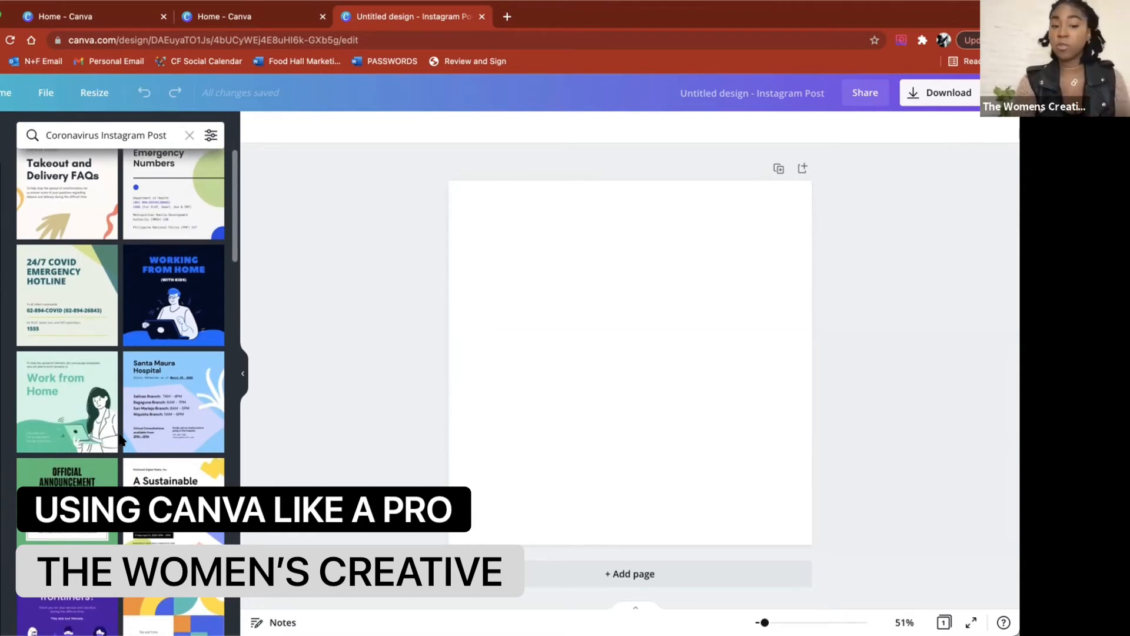
scroll(121, 438, down, 5)
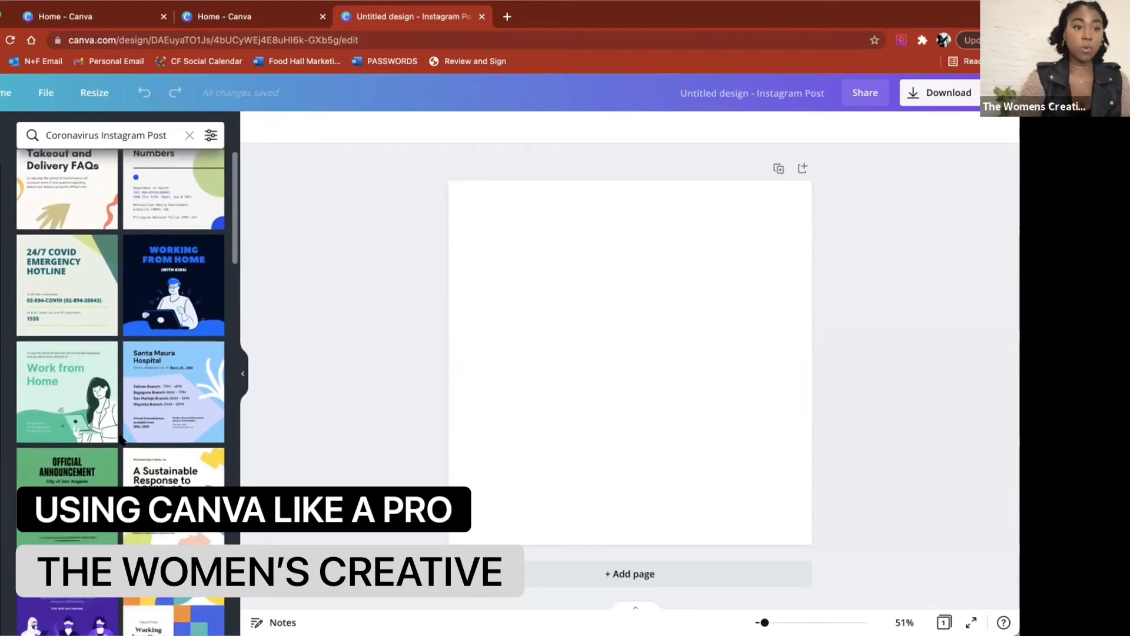
scroll(121, 438, down, 5)
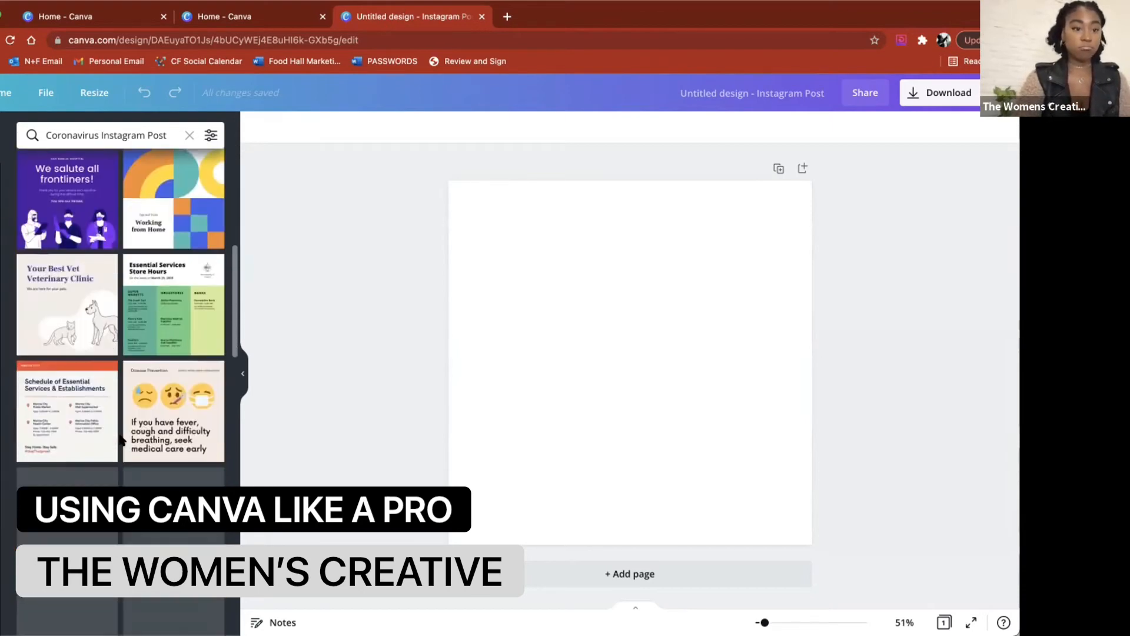
click(160, 393)
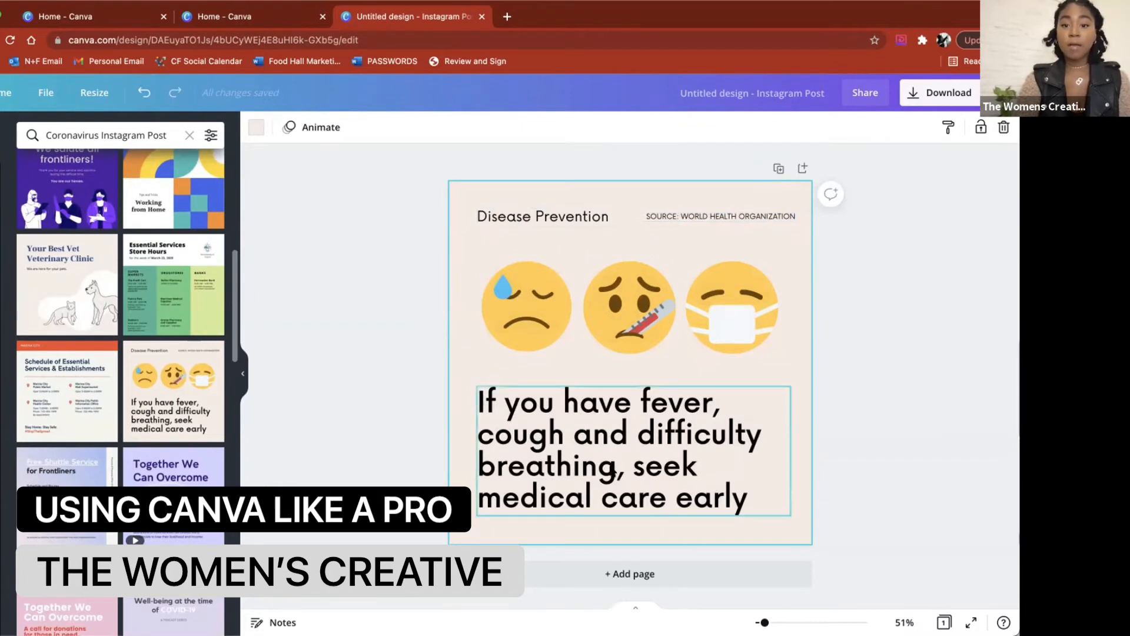
Step: Replace the template's main message text with "sample copy"
double_click(612, 467)
text(sample copy)
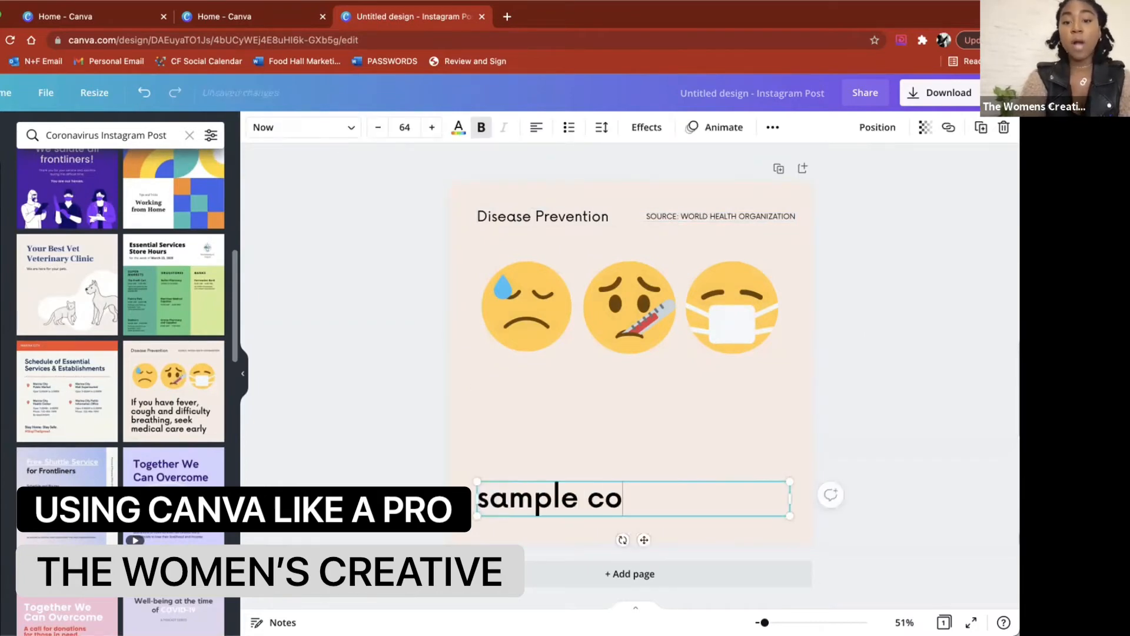
click(835, 351)
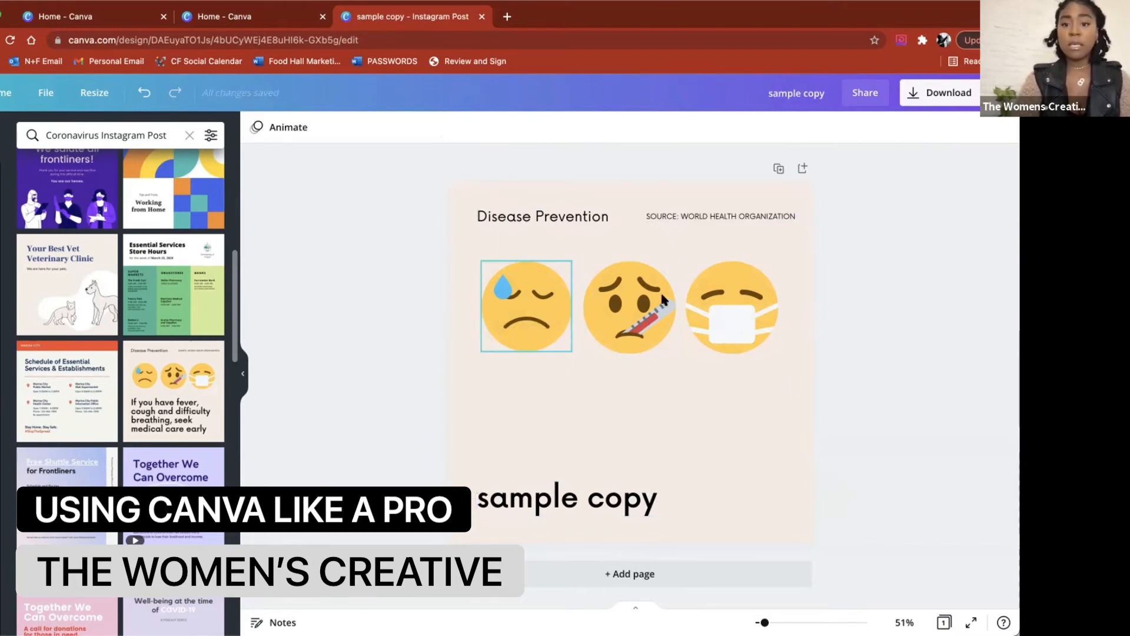
Step: Delete the face-with-mask emoji and move the two remaining emojis apart across the post
click(711, 295)
key(Delete)
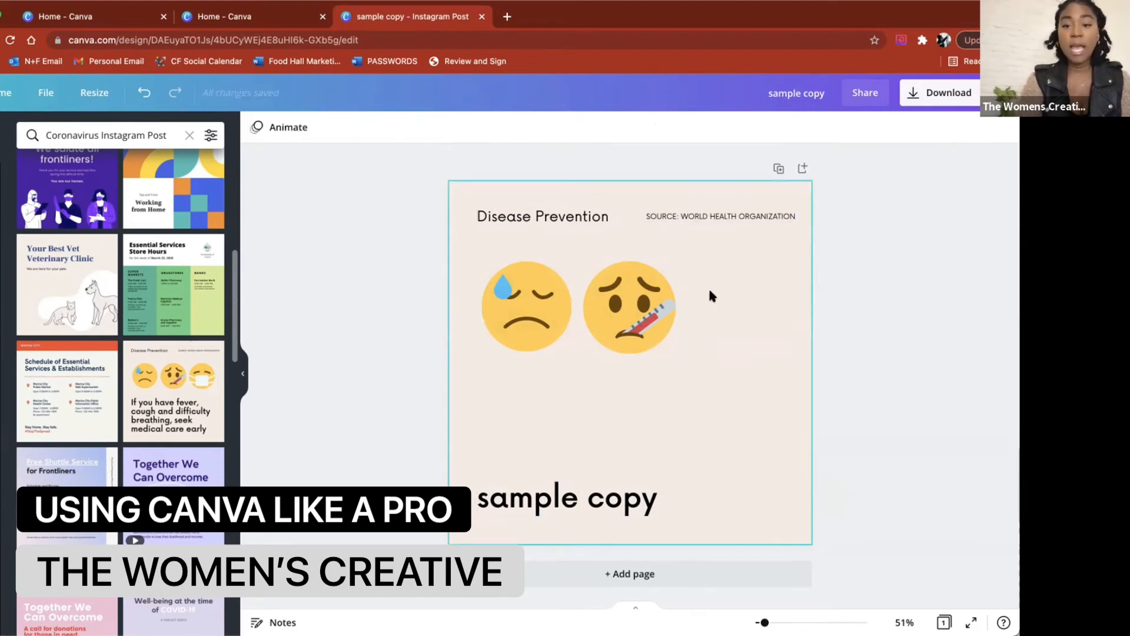
drag(646, 303, 717, 303)
drag(545, 301, 577, 302)
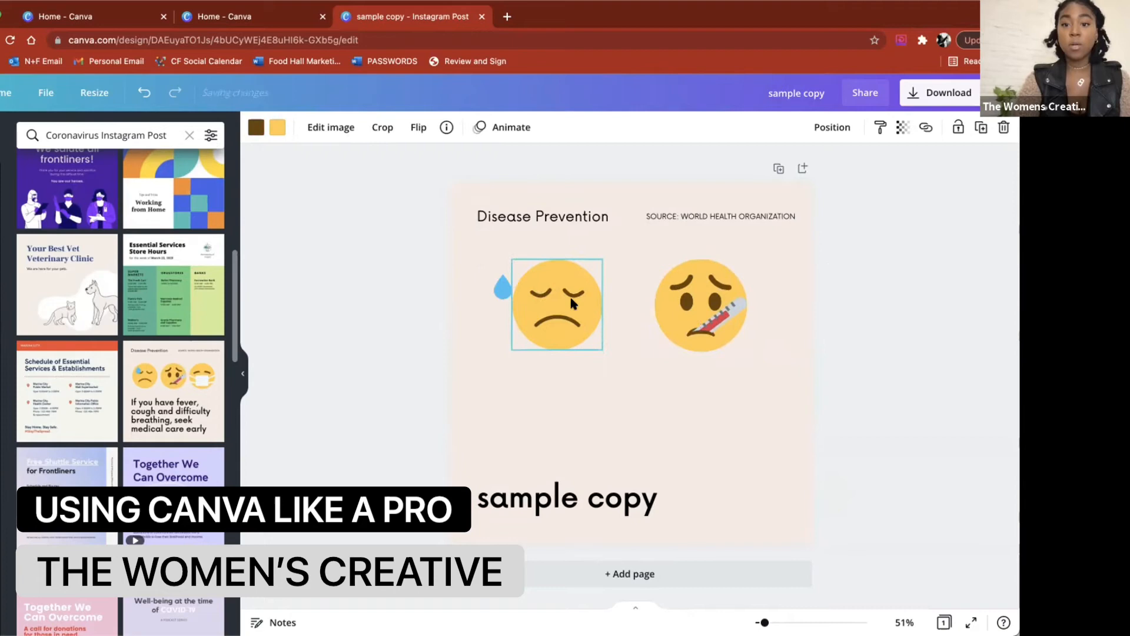
Step: Select the Disease Prevention heading and view its font options
click(578, 218)
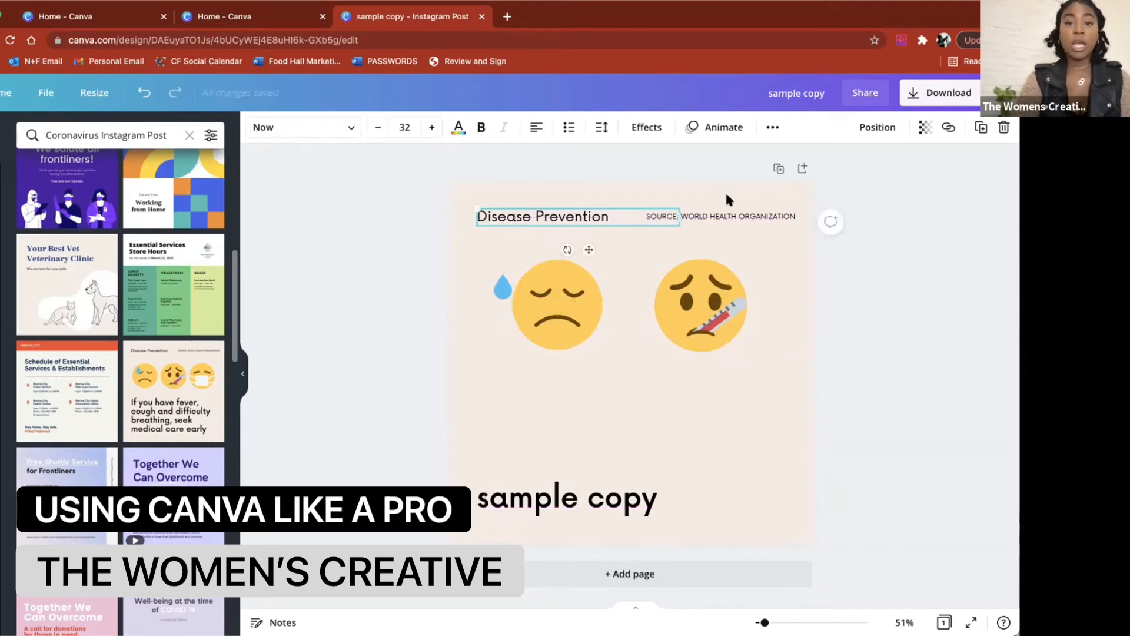
click(310, 136)
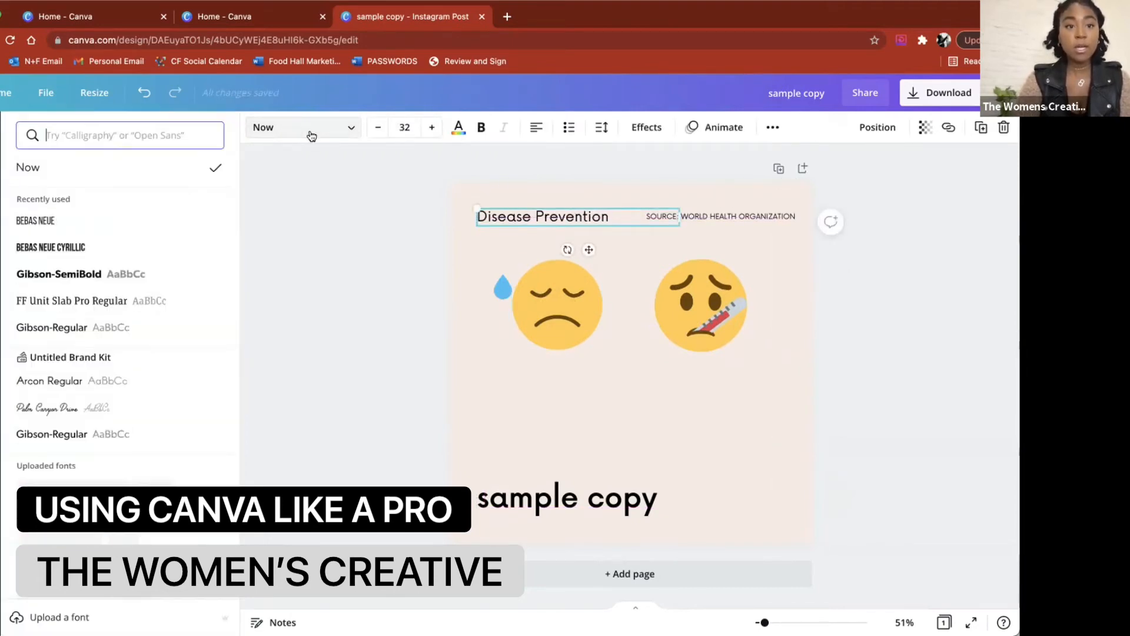
click(311, 135)
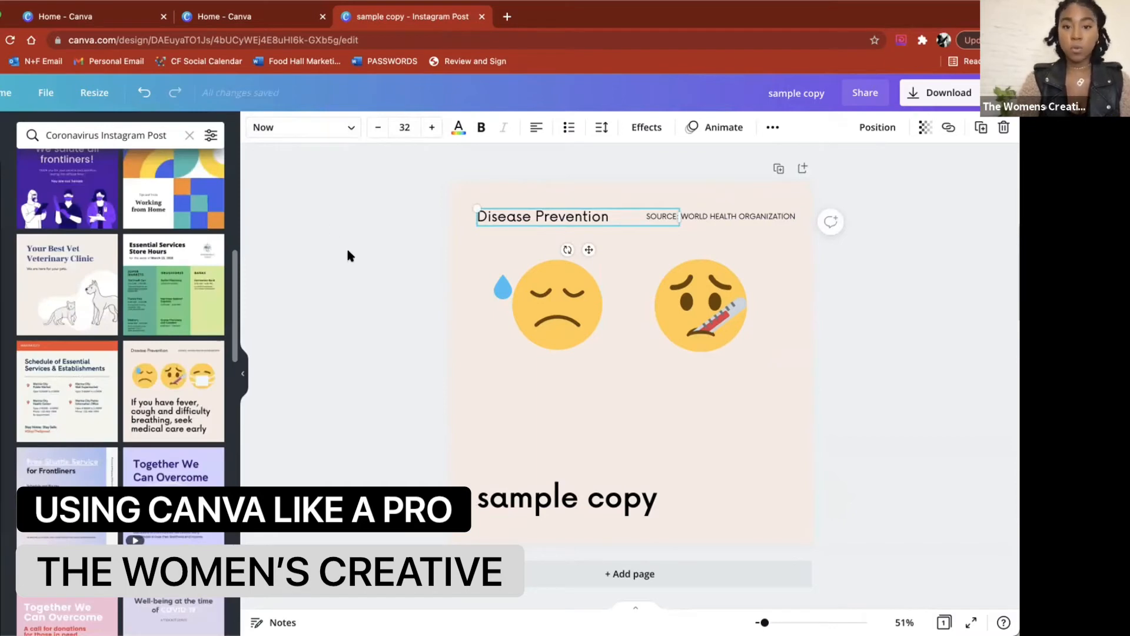
click(381, 343)
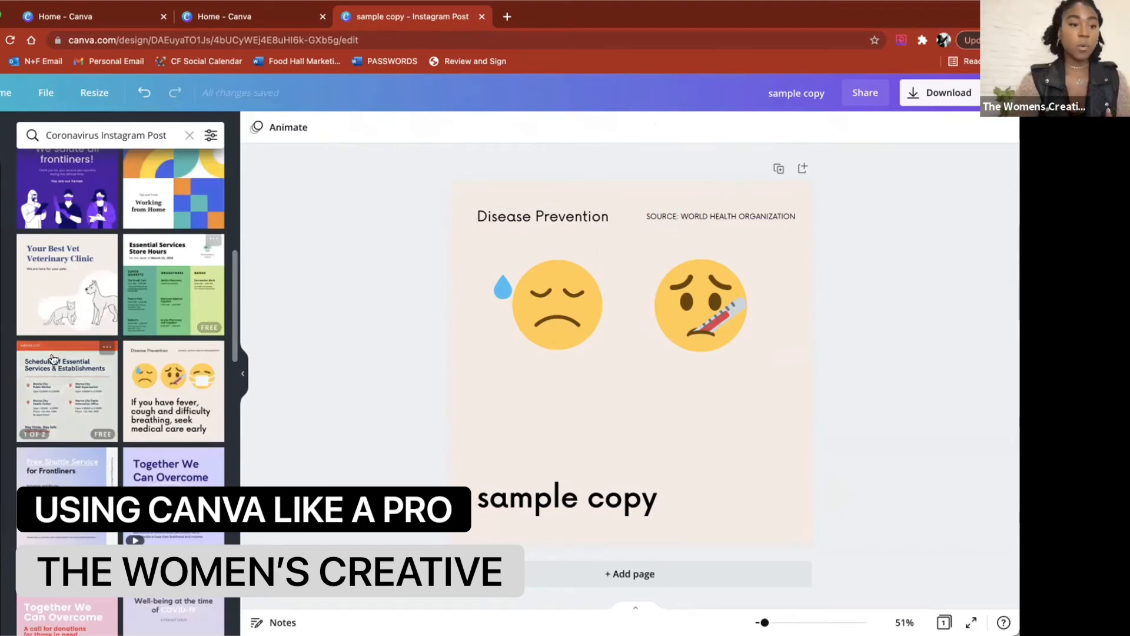
Step: Apply The Womens Creative brand colour palette to the design and shuffle through its colour combinations
click(1, 375)
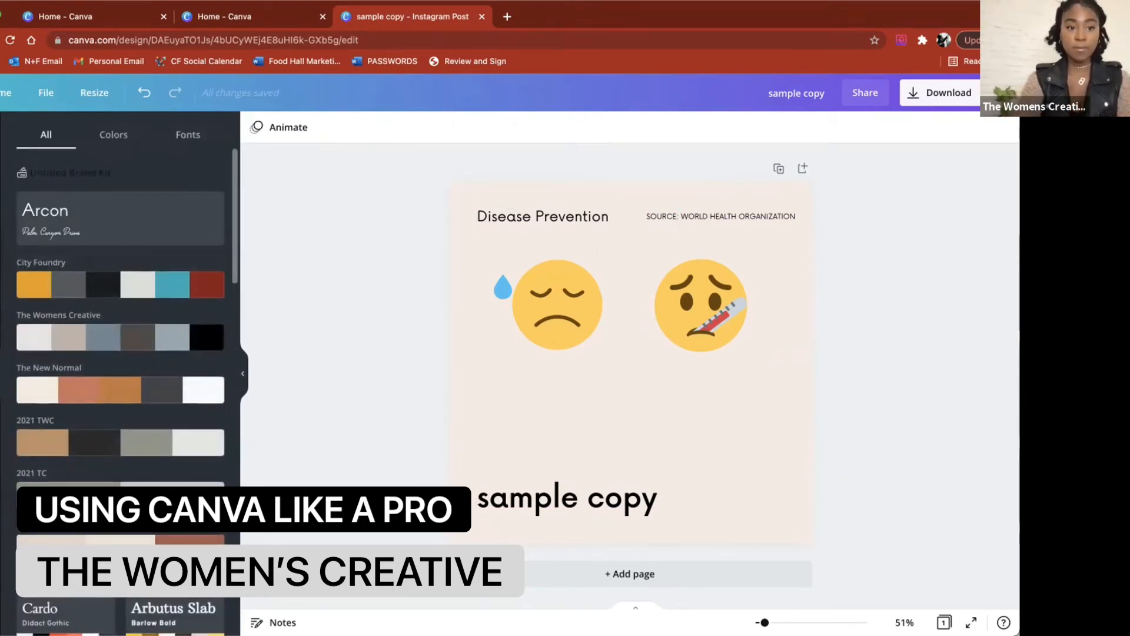
click(130, 338)
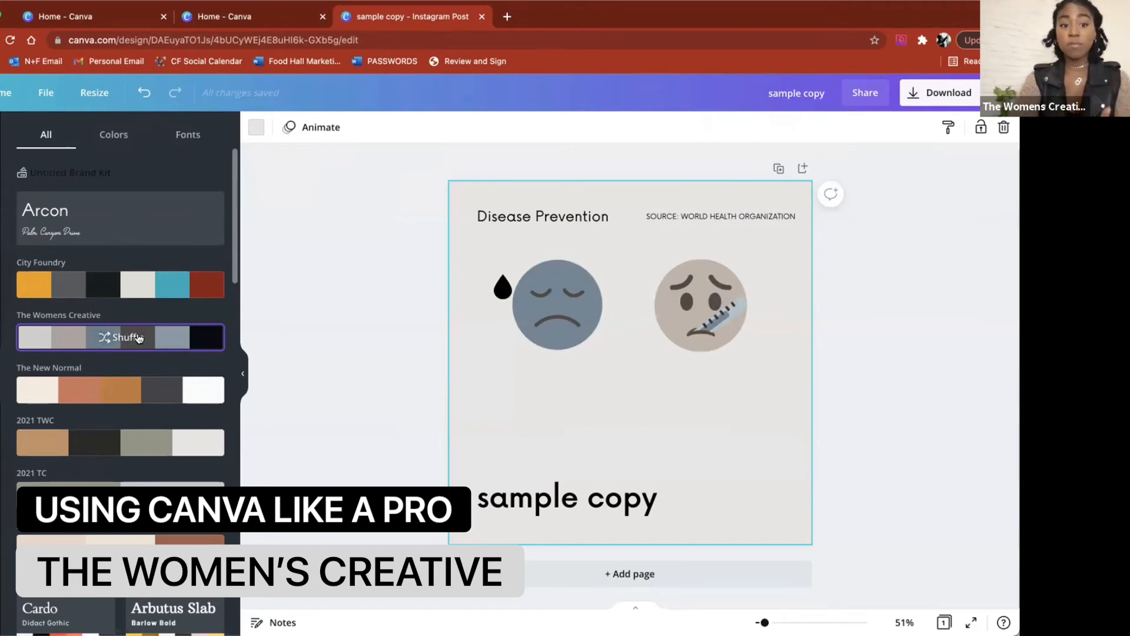
click(139, 338)
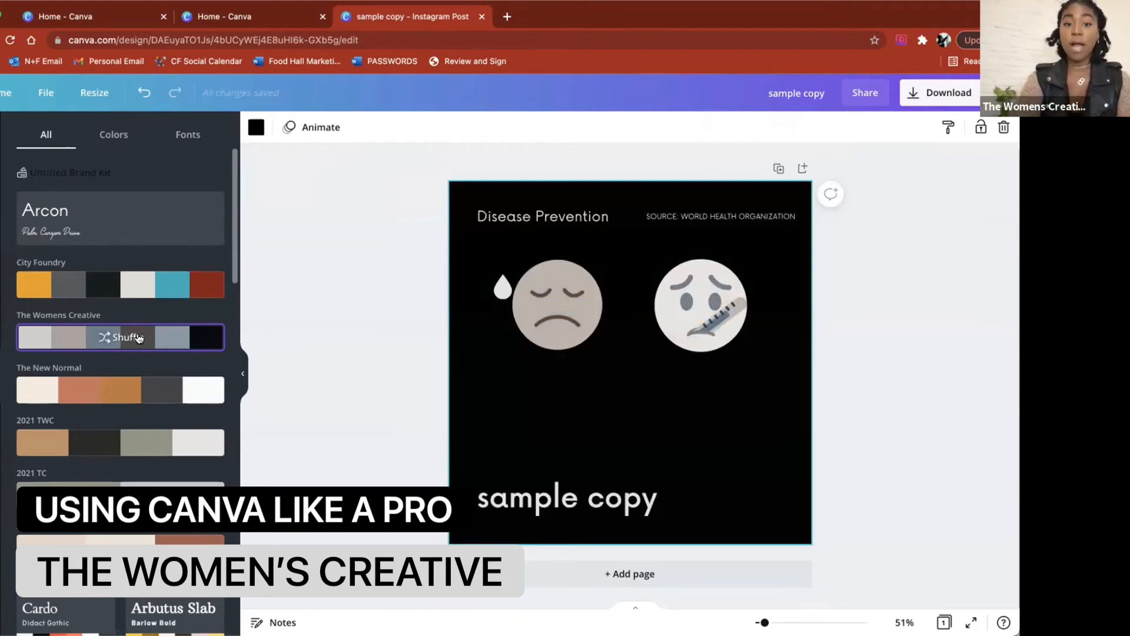
click(139, 338)
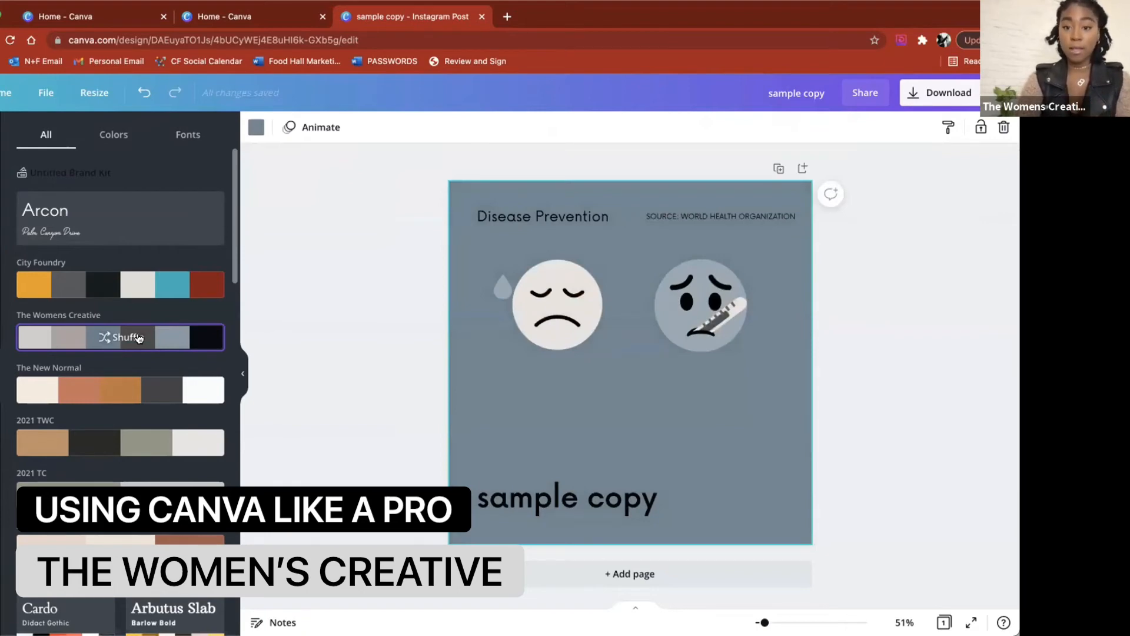
click(139, 338)
click(139, 338)
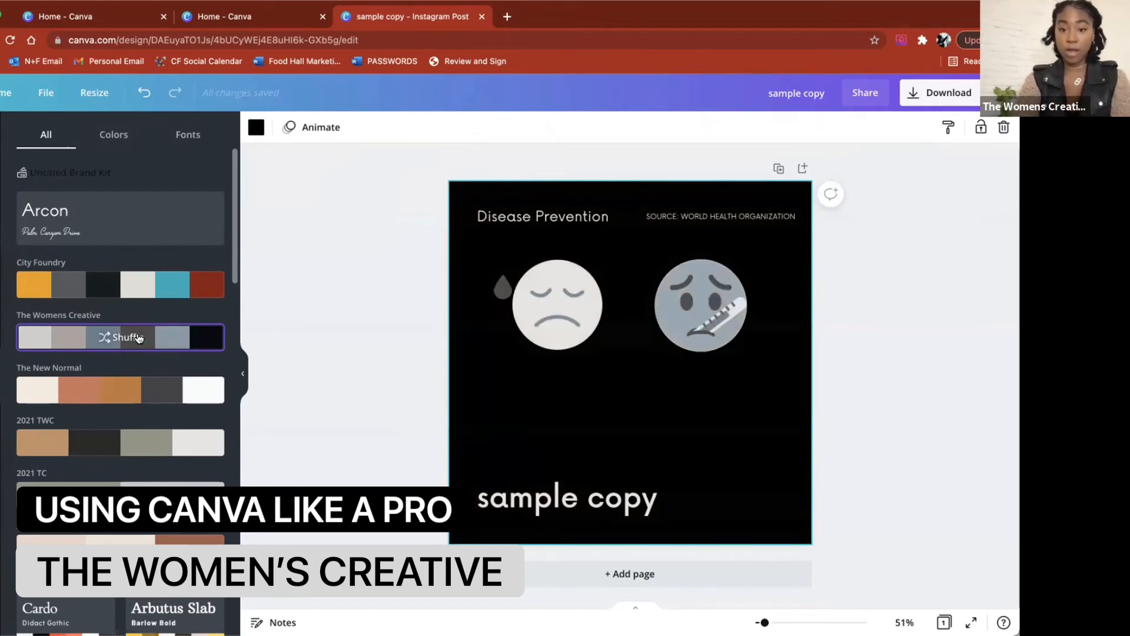
click(139, 338)
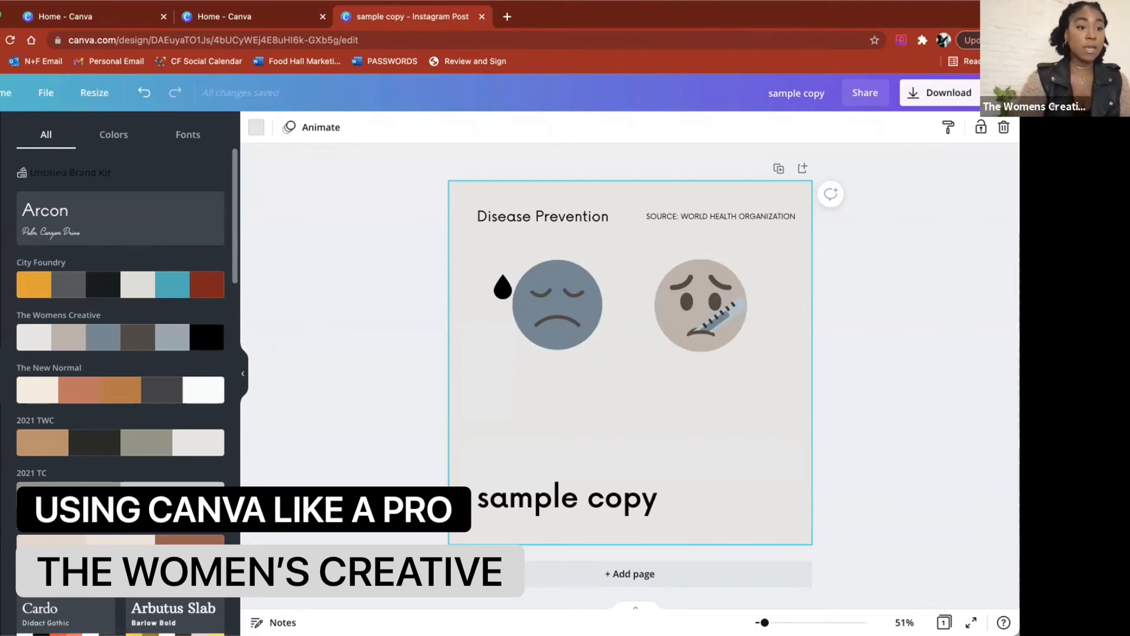
Step: Add the white hexagon brand logo near the post's lower-right corner, then delete it again
click(0, 428)
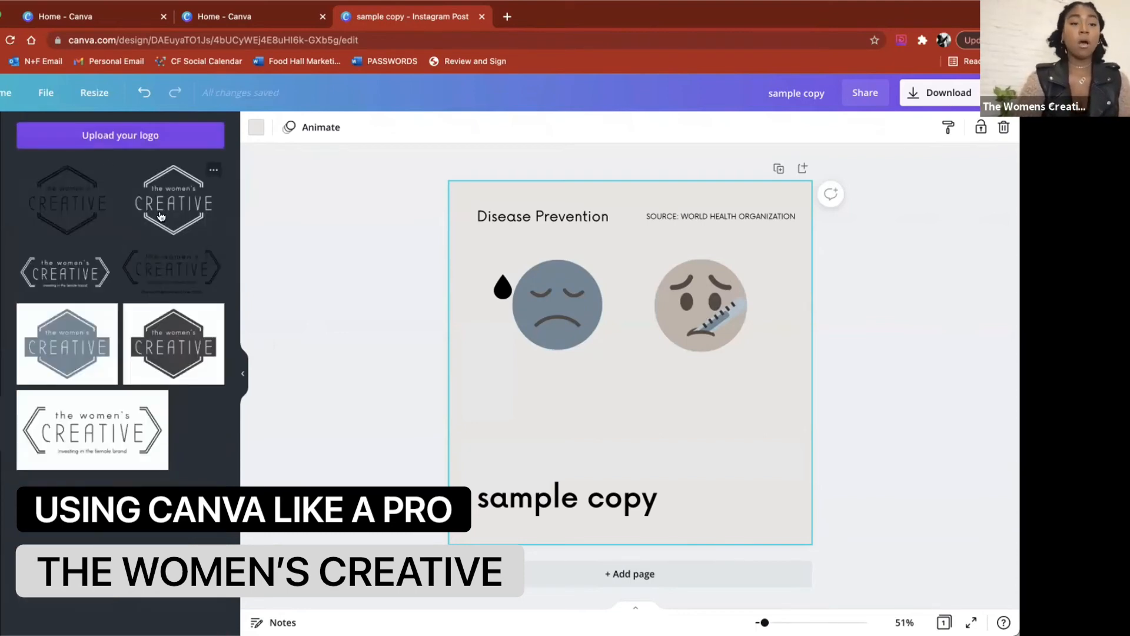
drag(160, 216, 713, 451)
drag(849, 332, 692, 459)
drag(644, 531, 741, 494)
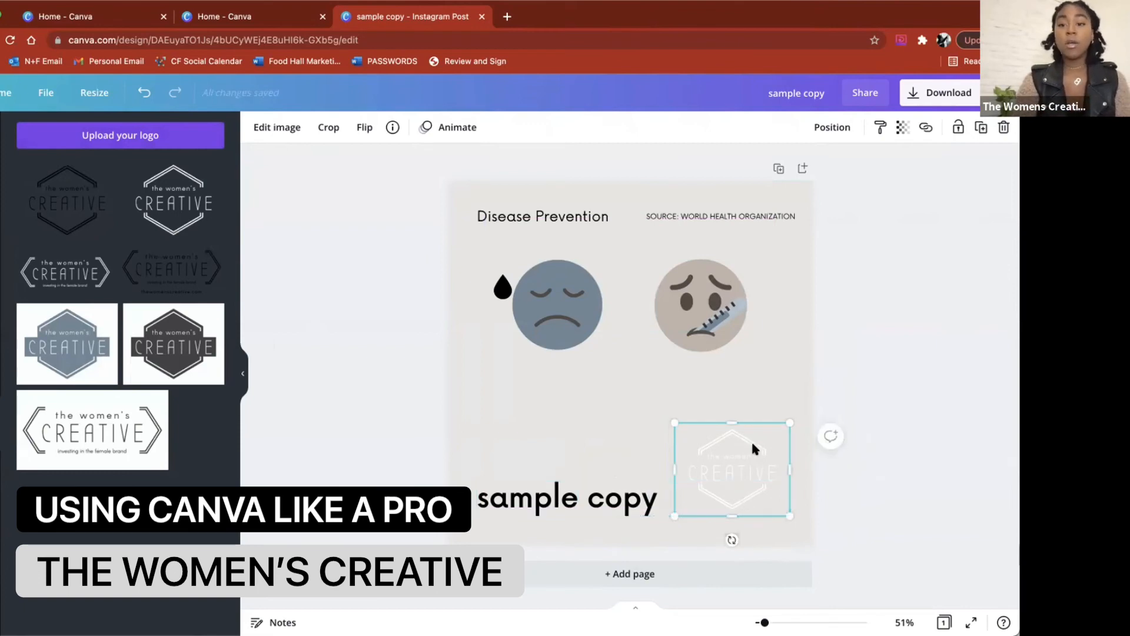
click(770, 388)
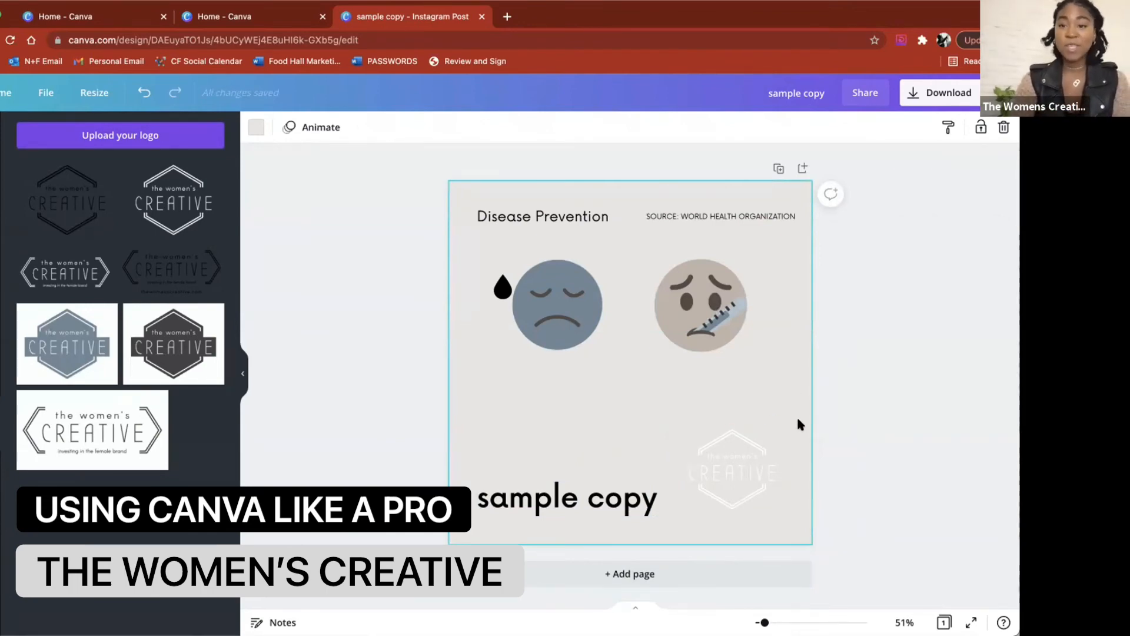
click(732, 452)
key(Delete)
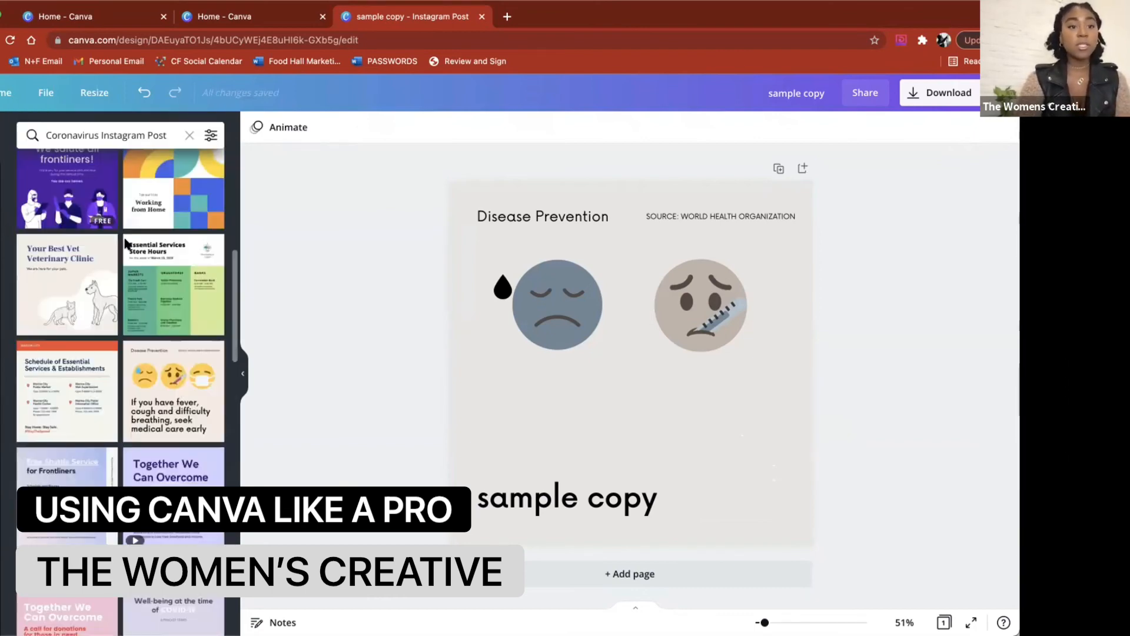
Step: Apply the first page of the Blue and Beige Covid-19 Hospital Clinic Schedule template to the design
click(76, 313)
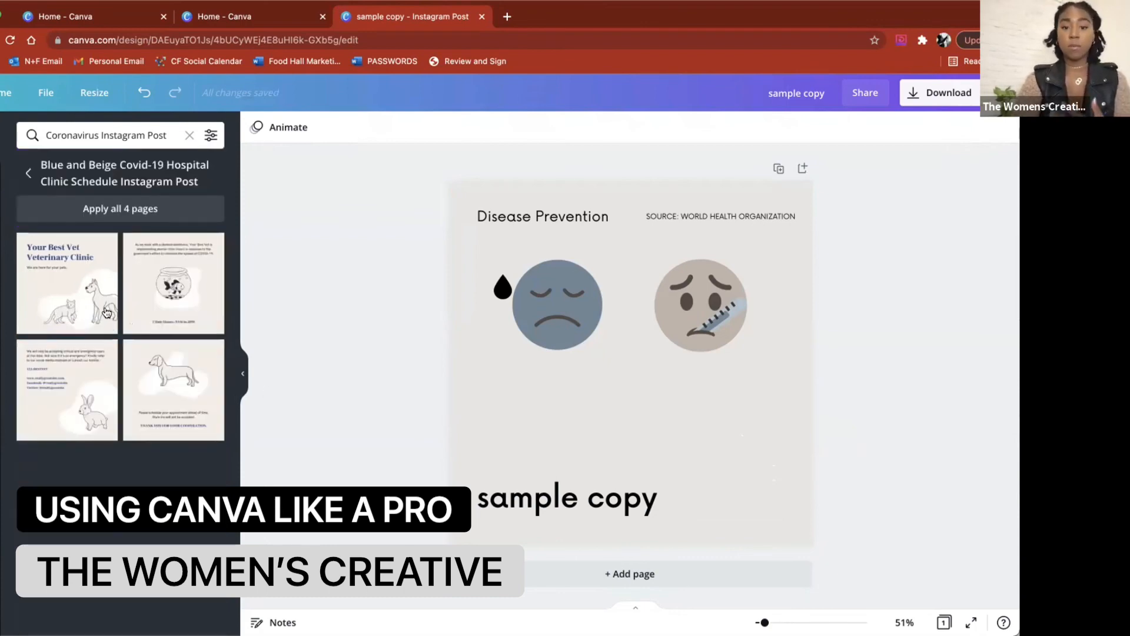
click(106, 312)
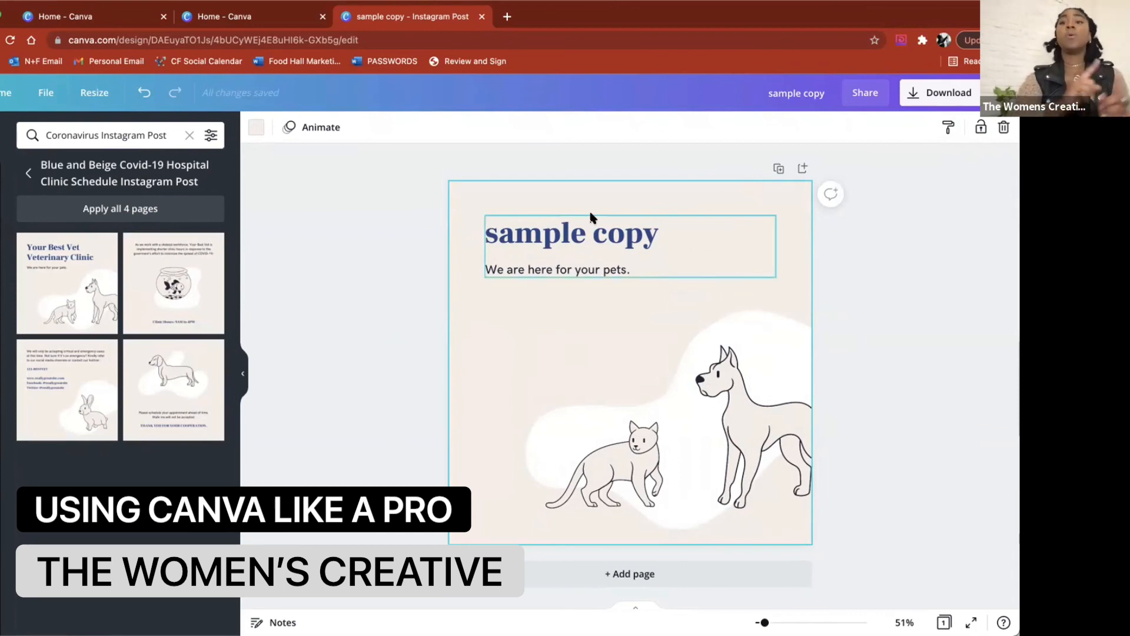
Step: Add a blank page to the design and duplicate the first page
click(580, 574)
click(664, 592)
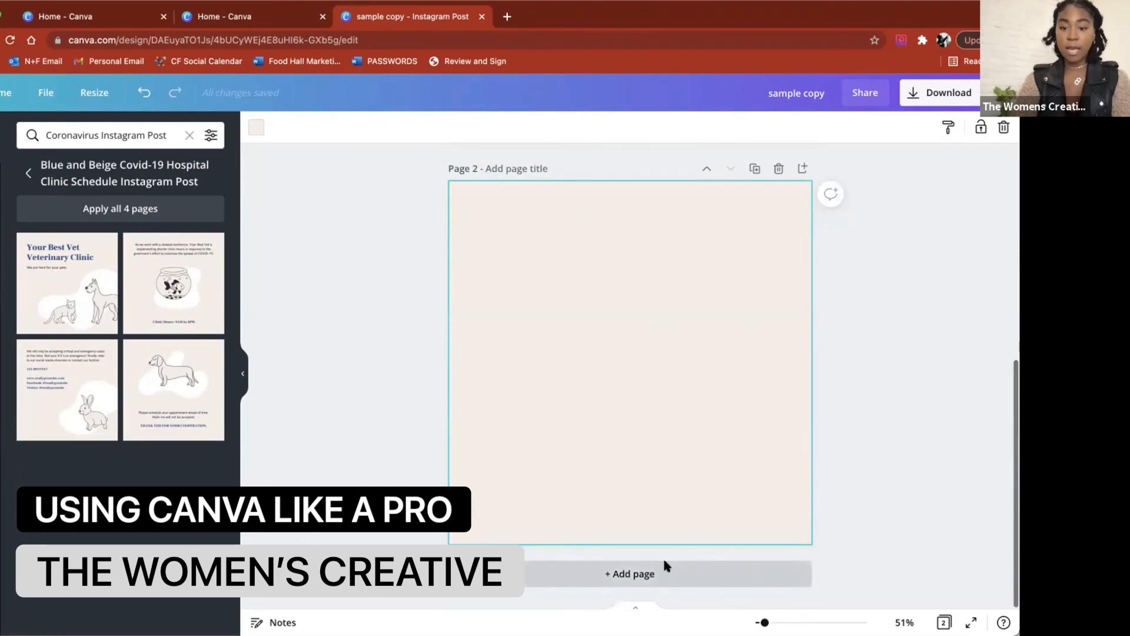
scroll(760, 371, up, 10)
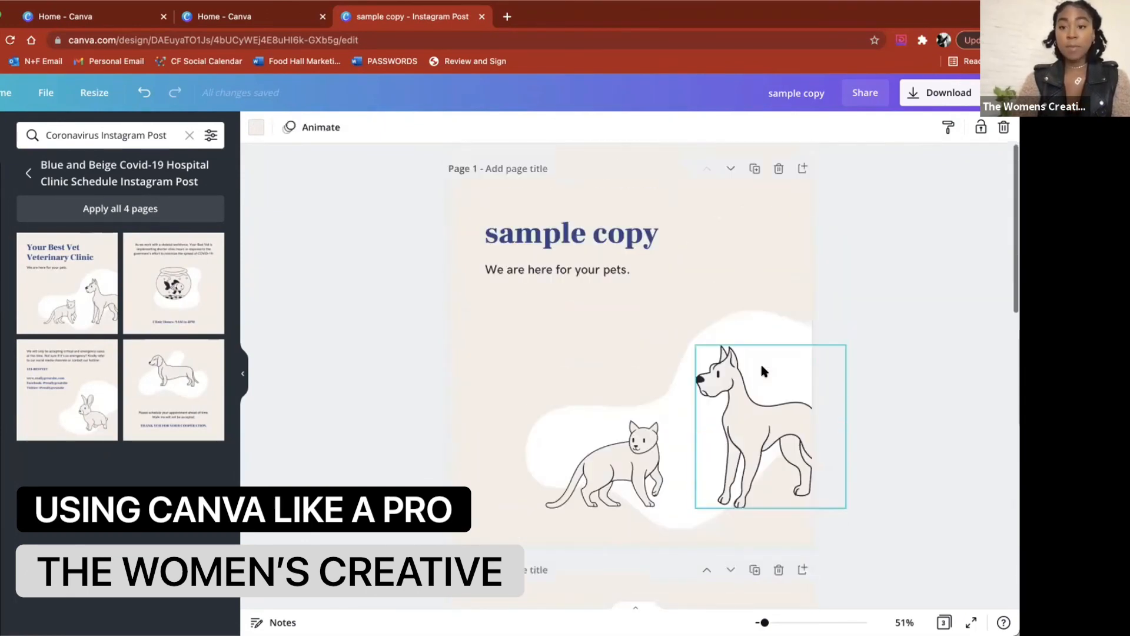
click(754, 171)
Step: Delete the cat and dog illustration from the duplicated second page
click(679, 408)
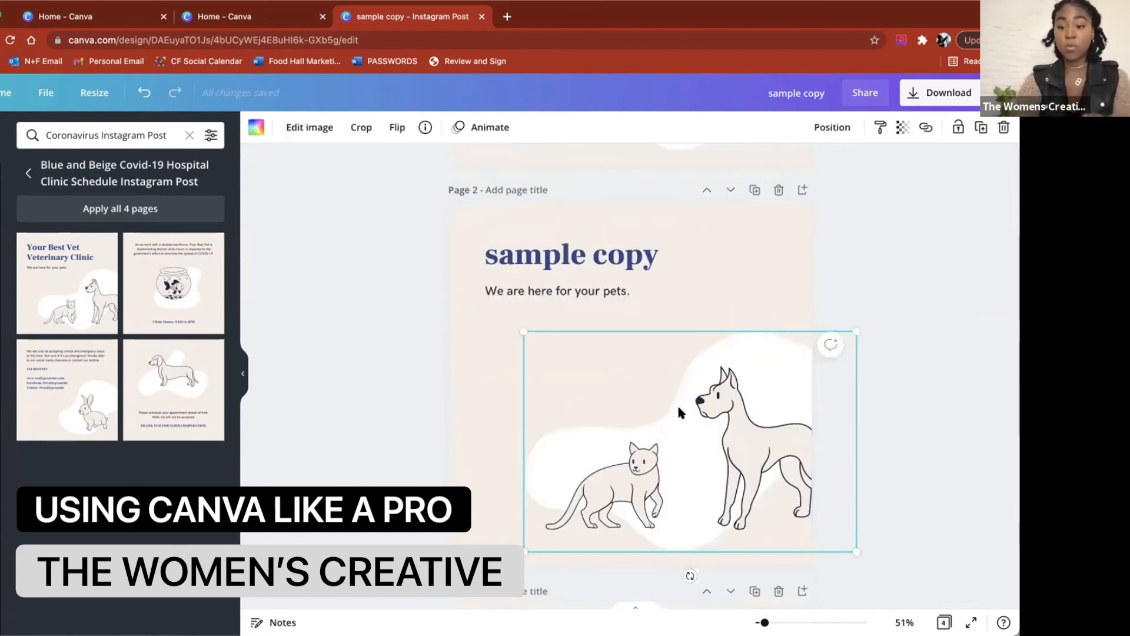
key(Delete)
scroll(680, 360, up, 5)
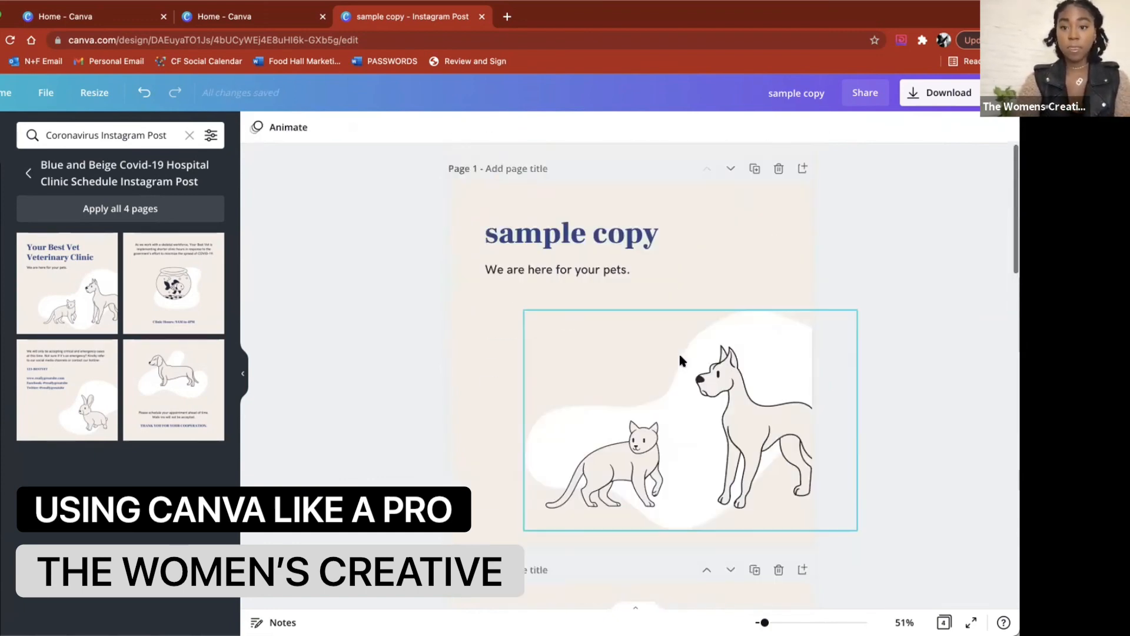